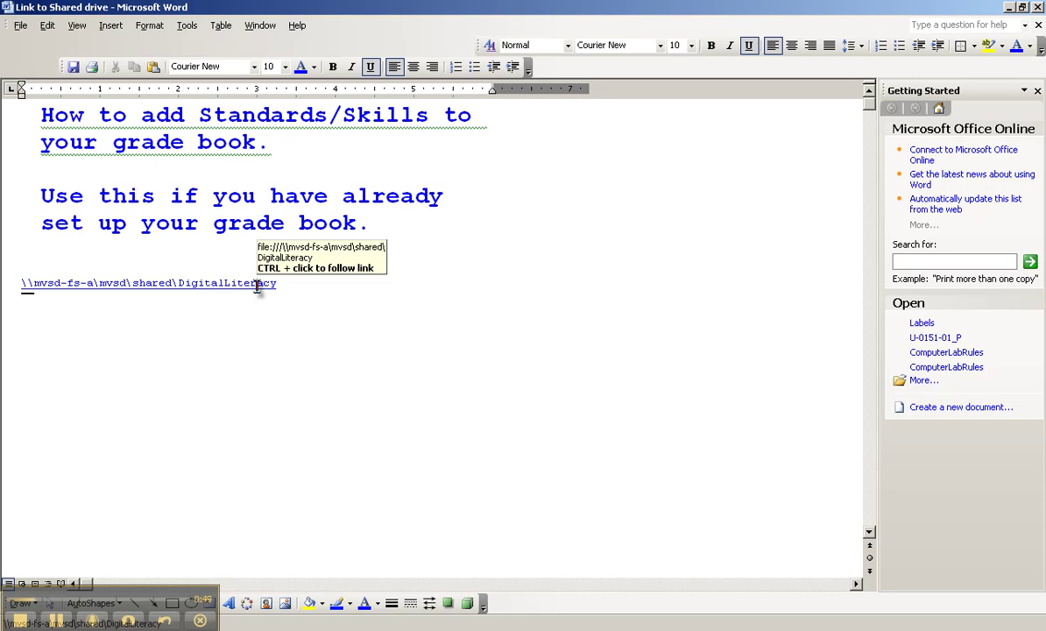
Step: Follow the document's \\mvsd-fs-a\mvsd\shared\DigitalLiteracy hyperlink in Word
{"action": "left_click", "coordinate": [257, 284], "text": "ctrl"}
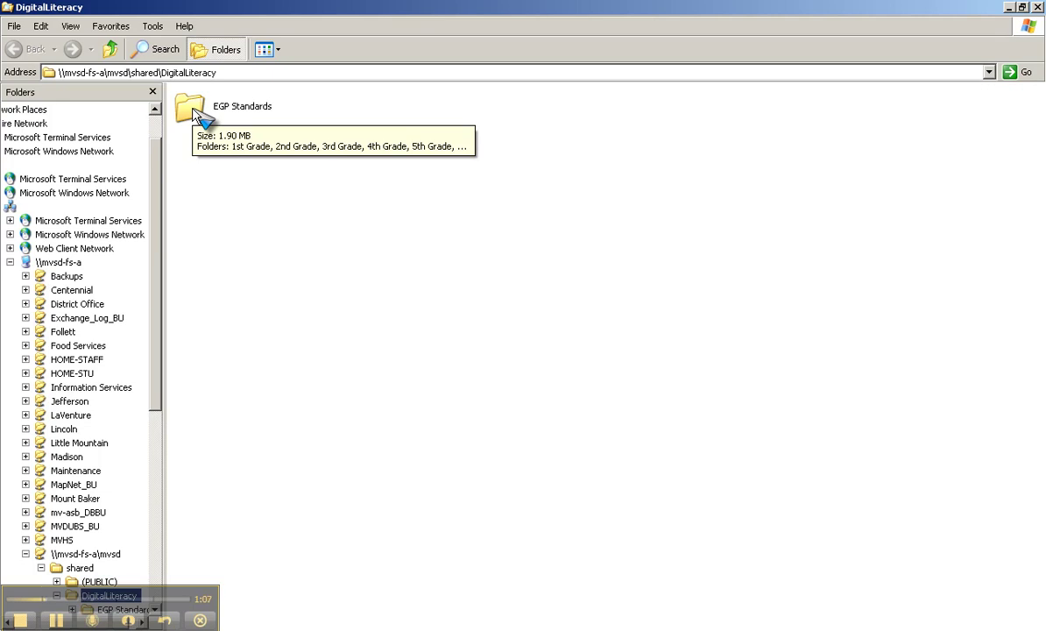
Step: Go into EGP Standards > Kindergarten and select its Standards folder
{"action": "double_click", "coordinate": [191, 109]}
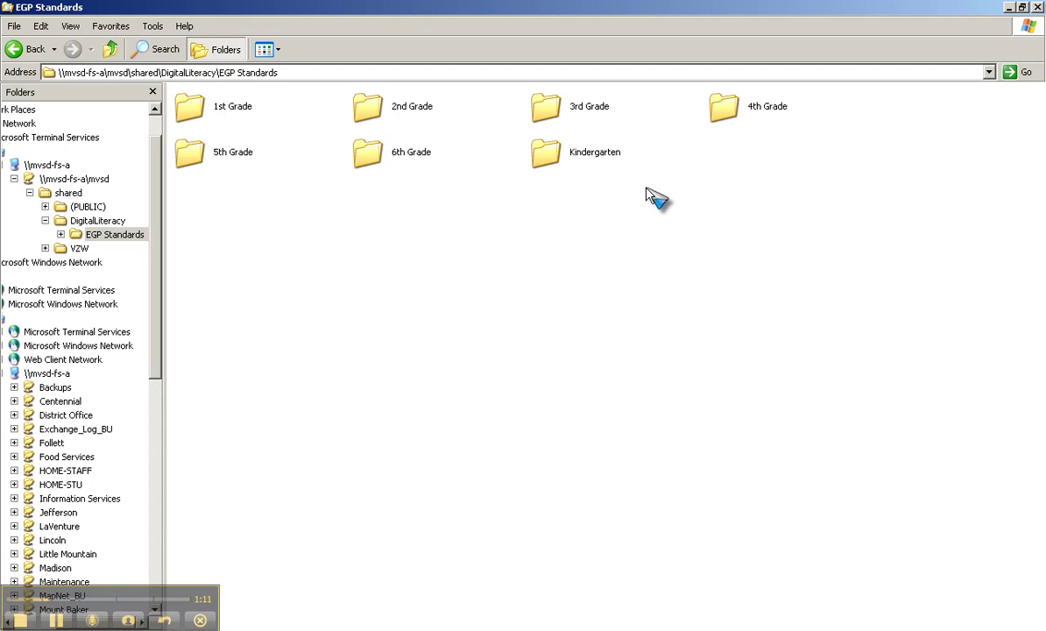
{"action": "double_click", "coordinate": [543, 154]}
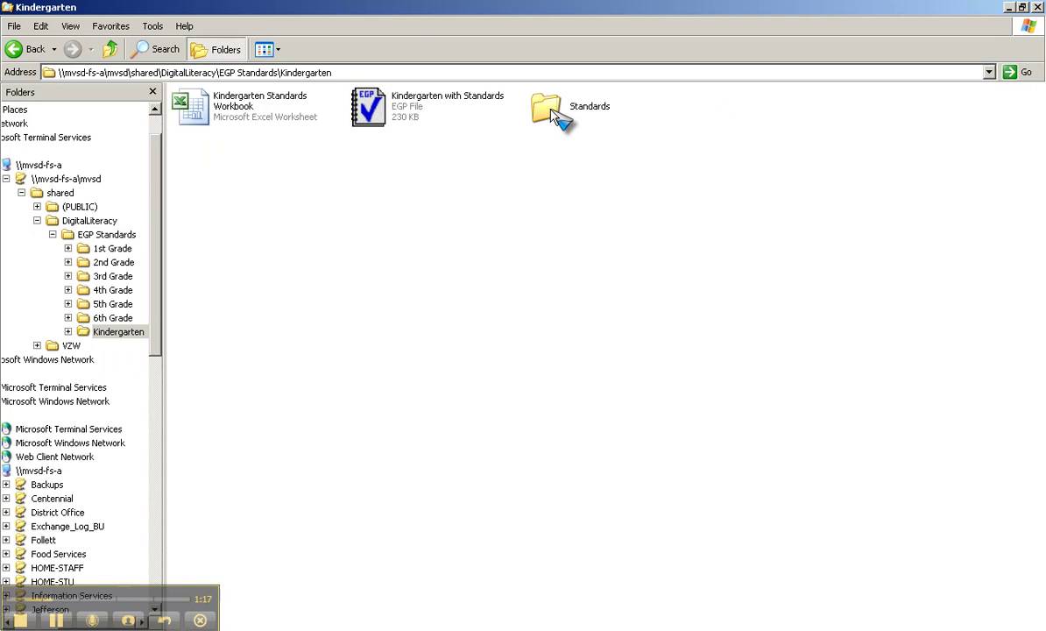
{"action": "left_click", "coordinate": [552, 116]}
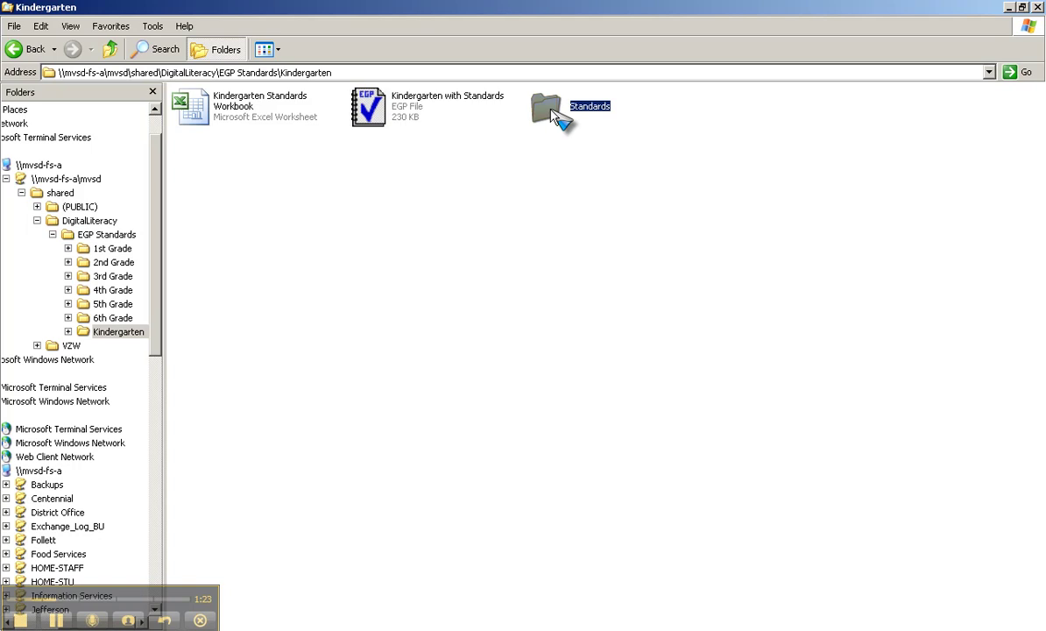
{"action": "right_click", "coordinate": [551, 111]}
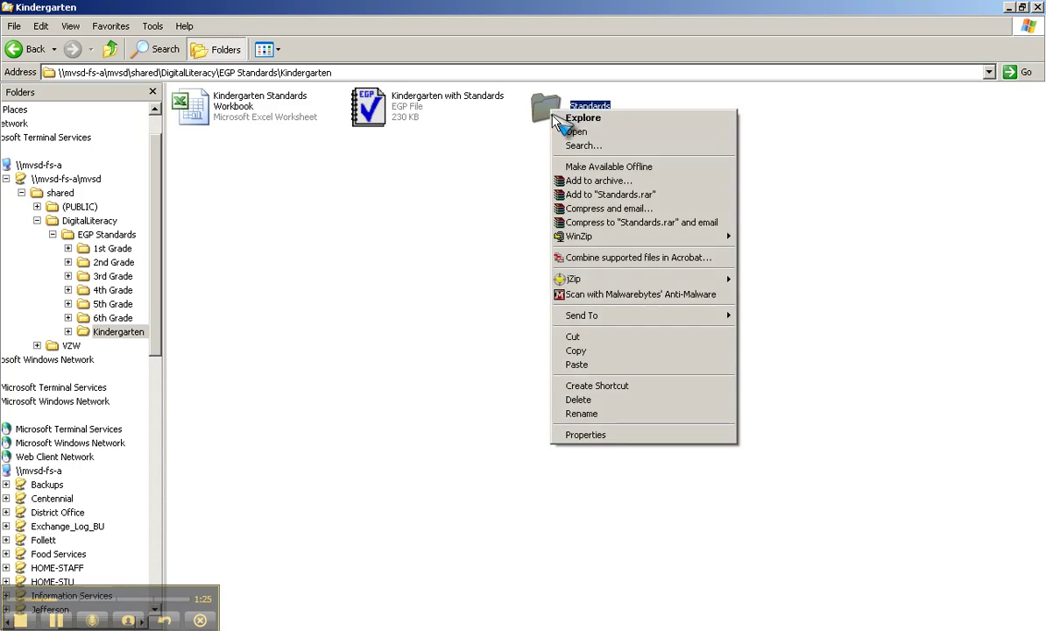
Step: Copy the Kindergarten Standards folder, minimize Explorer and Word, and paste it on the desktop
{"action": "left_click", "coordinate": [583, 351]}
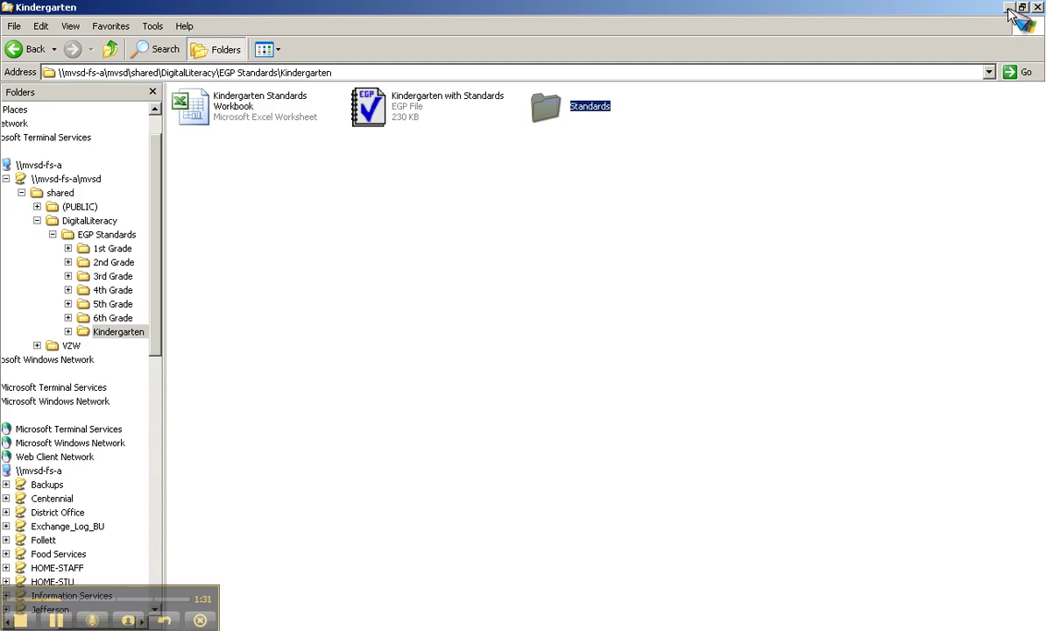
{"action": "left_click", "coordinate": [1007, 7]}
{"action": "left_click", "coordinate": [1007, 8]}
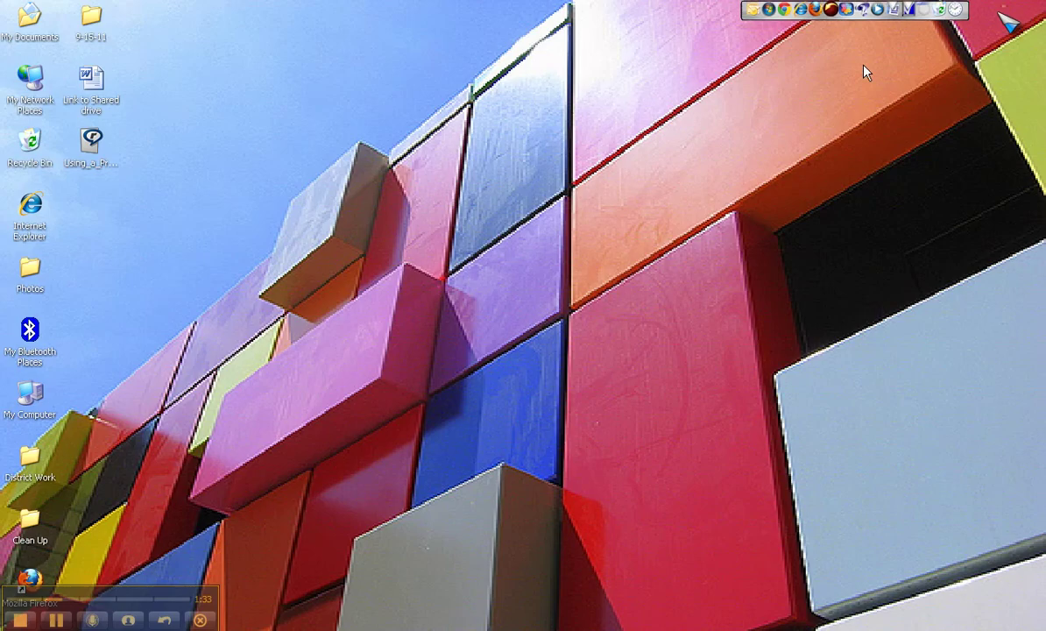
{"action": "right_click", "coordinate": [683, 140]}
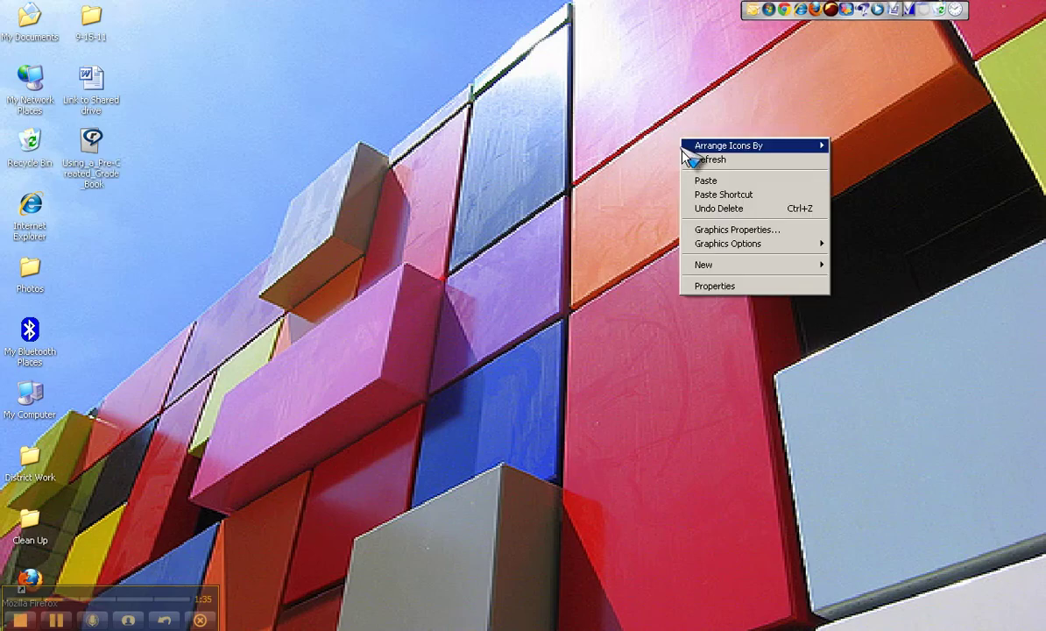
{"action": "left_click", "coordinate": [721, 182]}
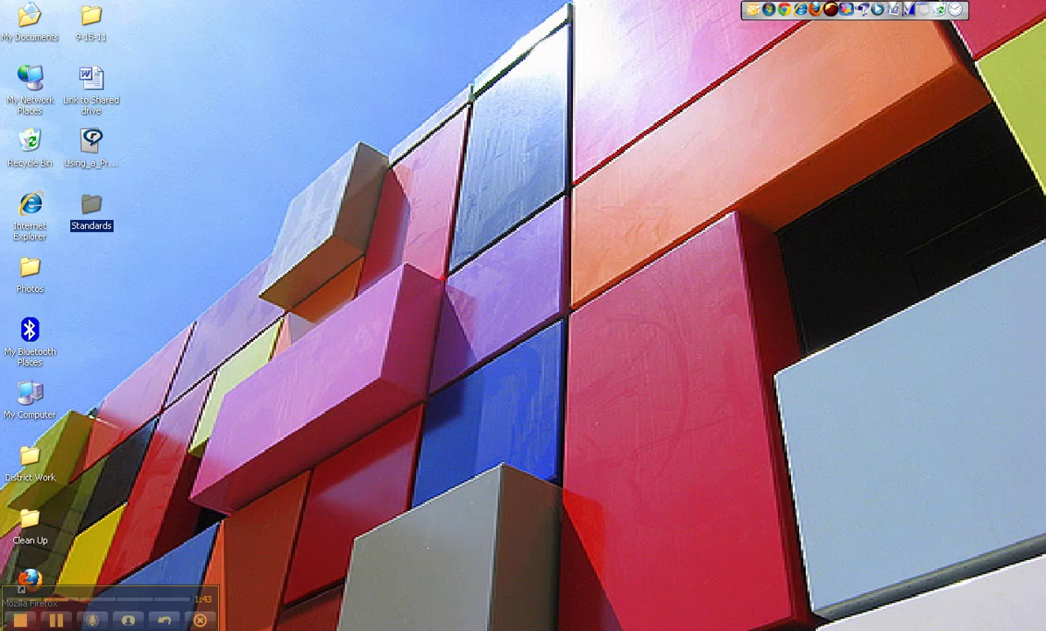
Step: Bring the Adding Standards gradebook forward and review the Term 1: Art class record
{"action": "left_click", "coordinate": [263, 624]}
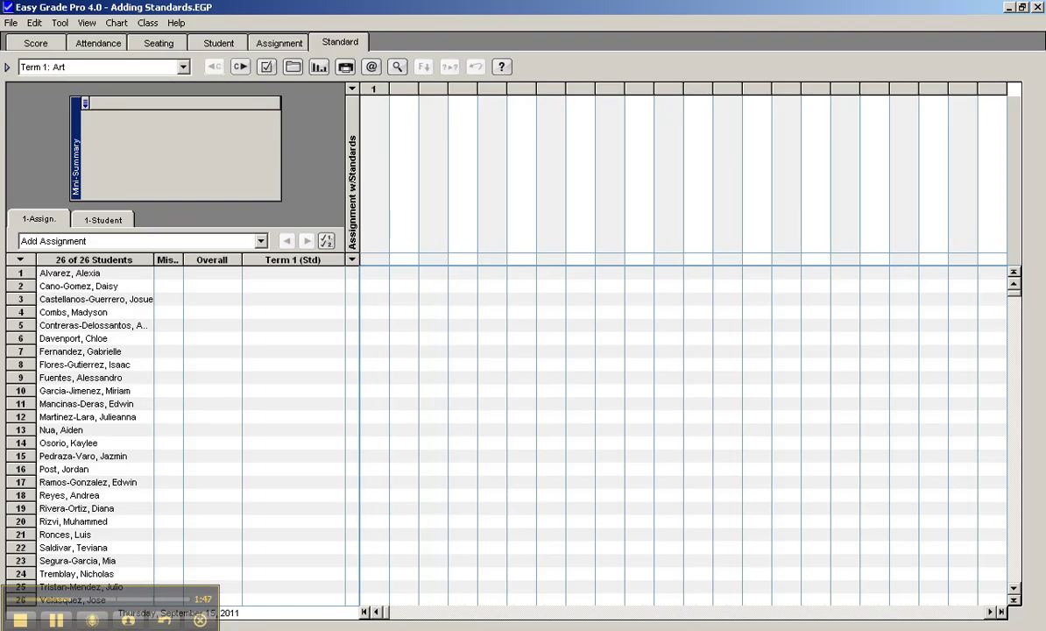
{"action": "double_click", "coordinate": [76, 273]}
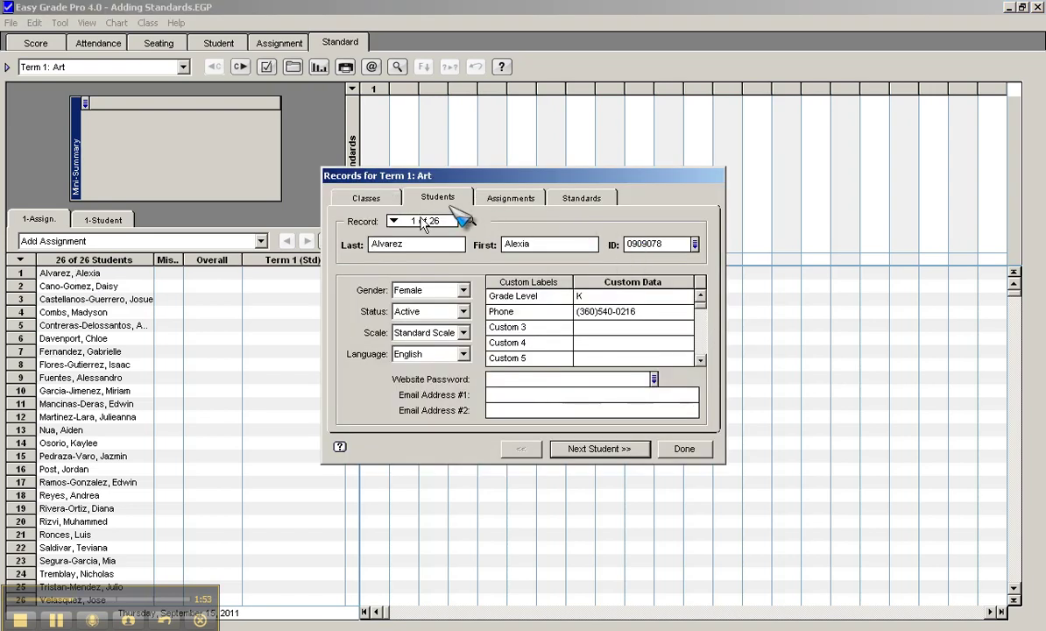
{"action": "left_click", "coordinate": [367, 198]}
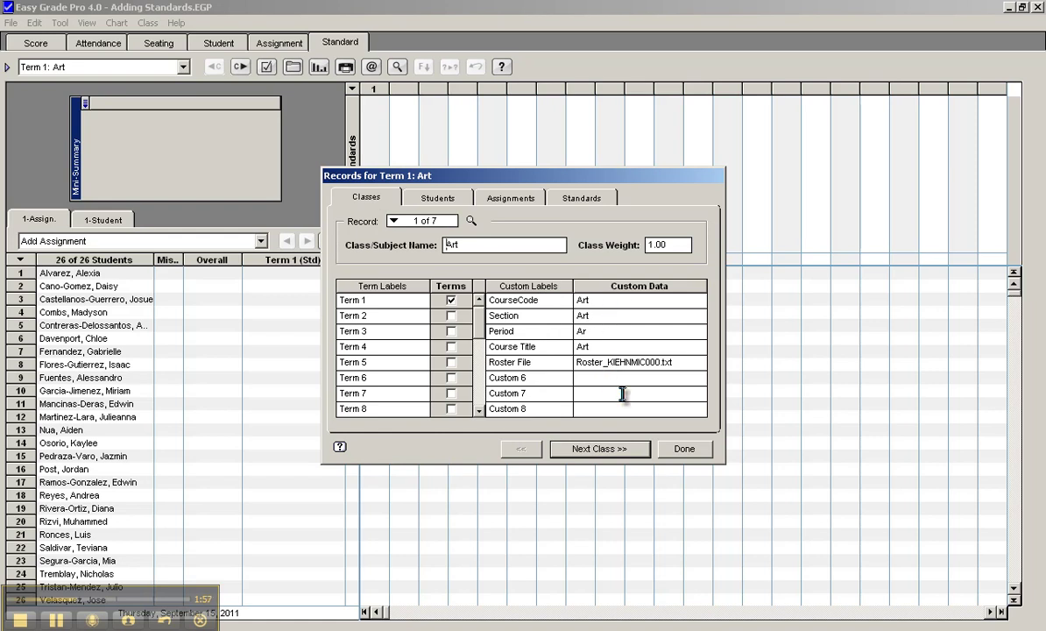
{"action": "left_click", "coordinate": [684, 448]}
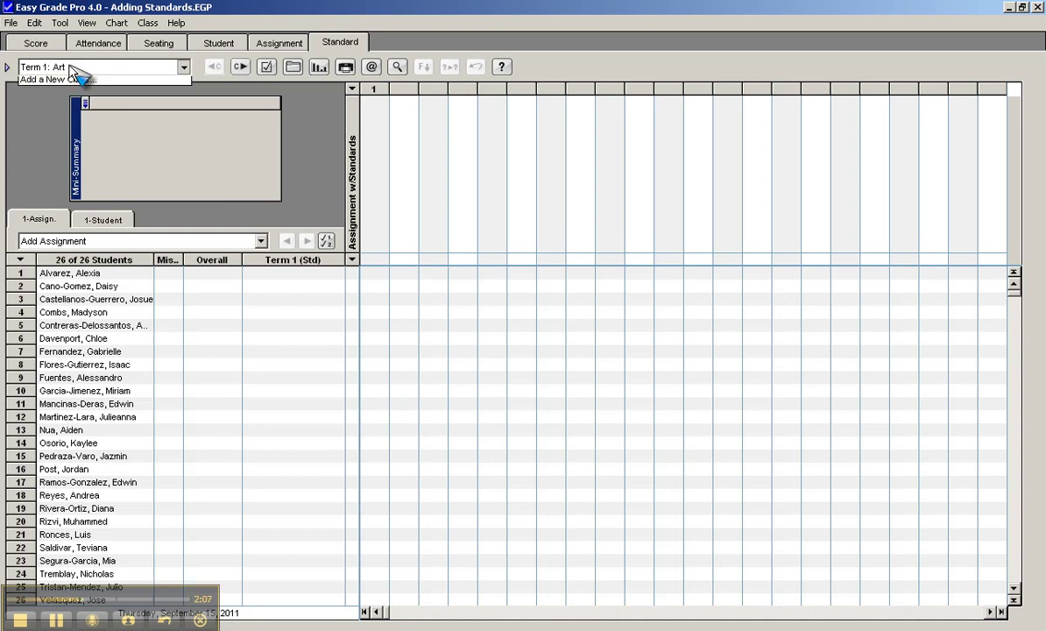
{"action": "left_click", "coordinate": [77, 73]}
{"action": "left_click", "coordinate": [77, 75]}
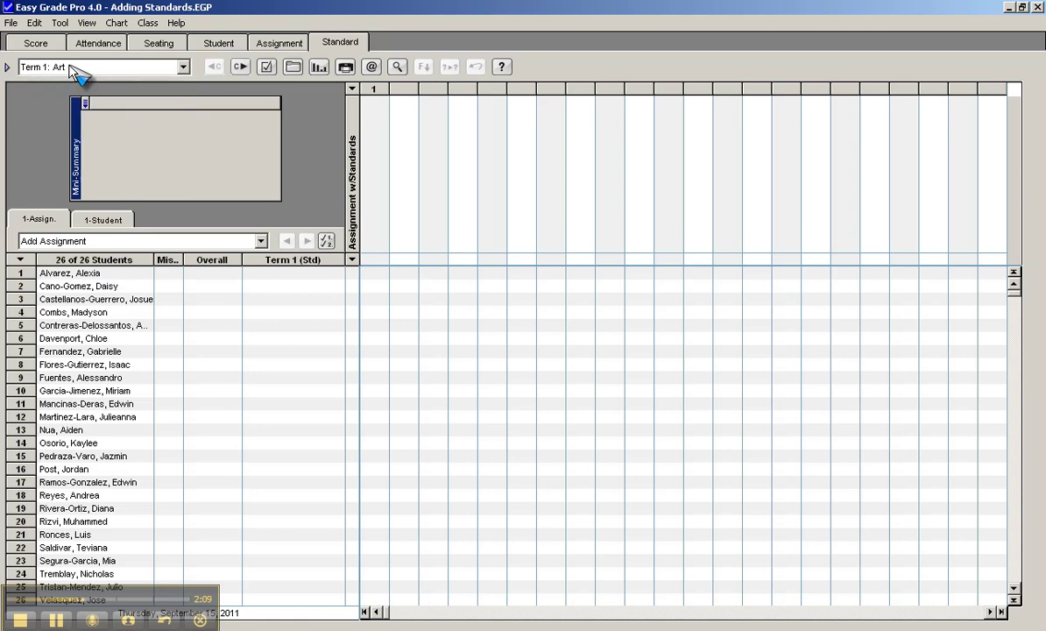
{"action": "left_click", "coordinate": [12, 24]}
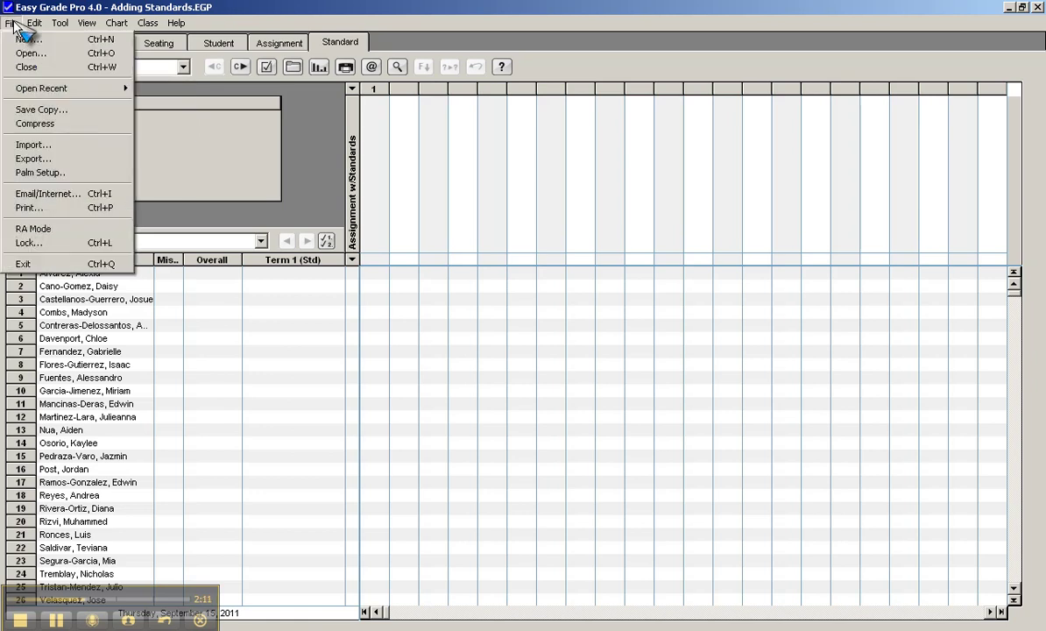
Step: Choose an Easy Import of Standards and load Desktop > Standards > Kindergarten Standards ART
{"action": "left_click", "coordinate": [43, 145]}
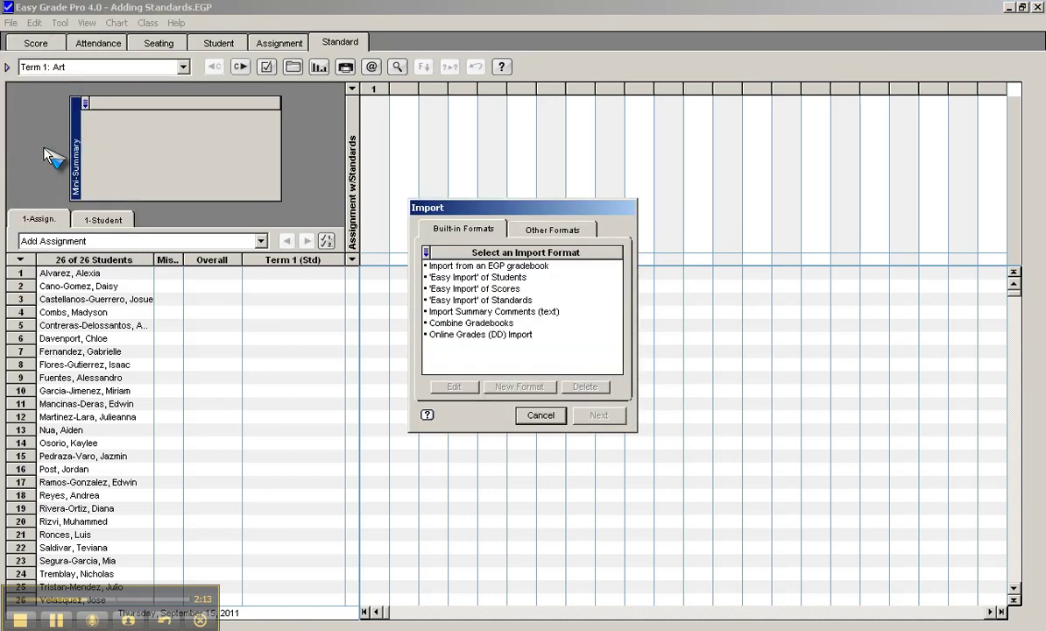
{"action": "left_click", "coordinate": [445, 300]}
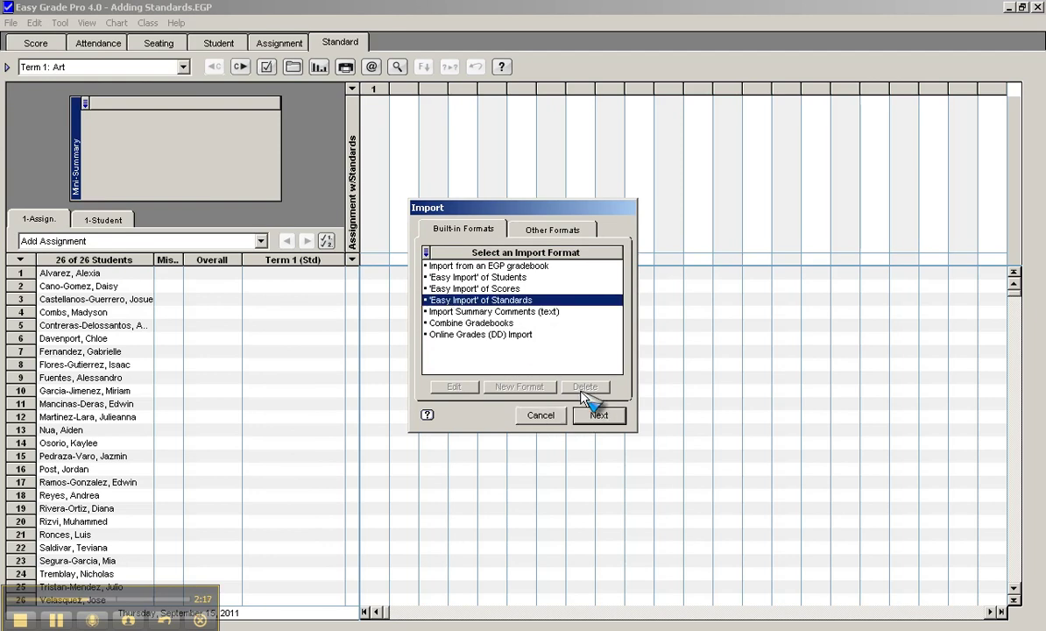
{"action": "left_click", "coordinate": [589, 416]}
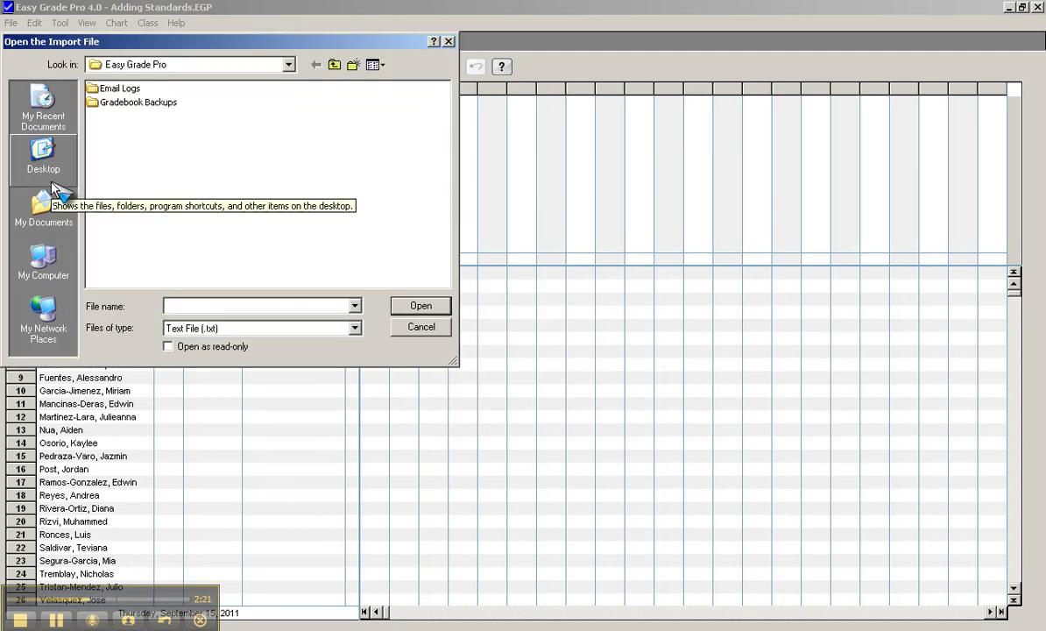
{"action": "left_click", "coordinate": [46, 158]}
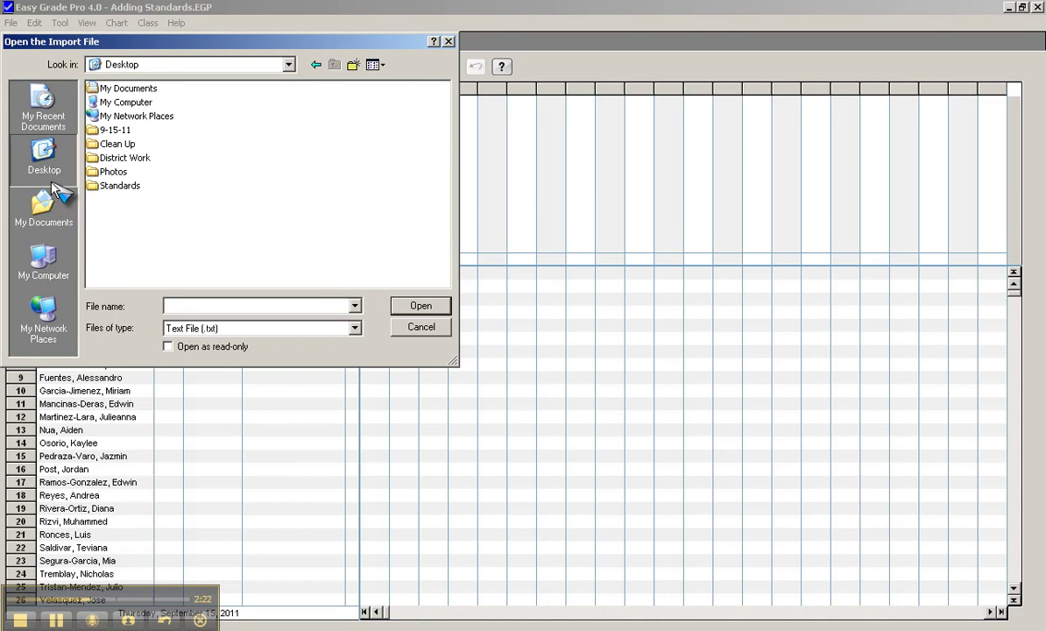
{"action": "double_click", "coordinate": [123, 186]}
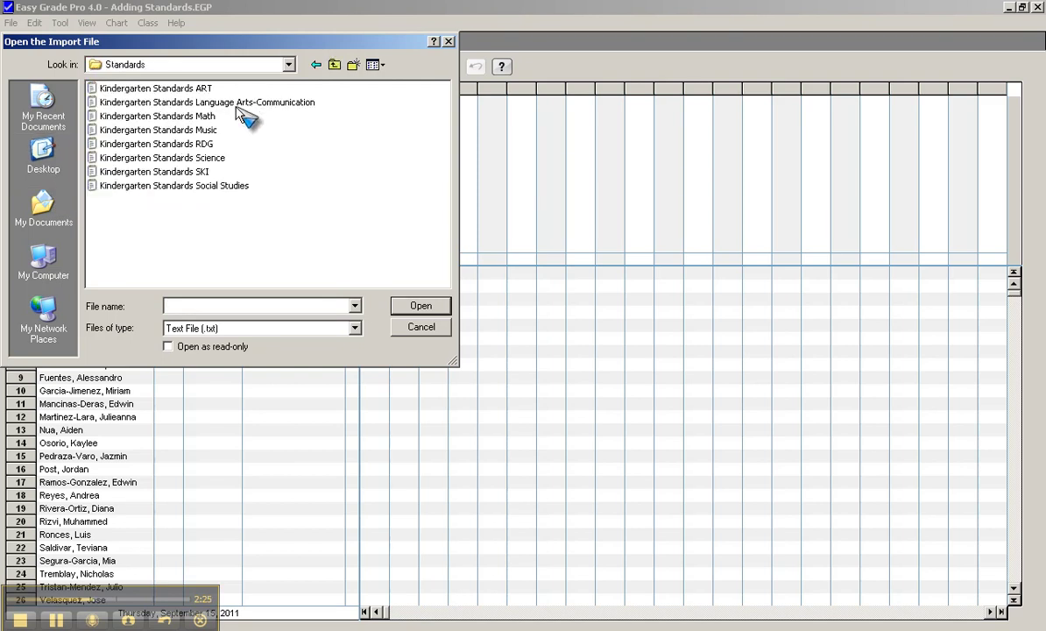
{"action": "left_click", "coordinate": [202, 87]}
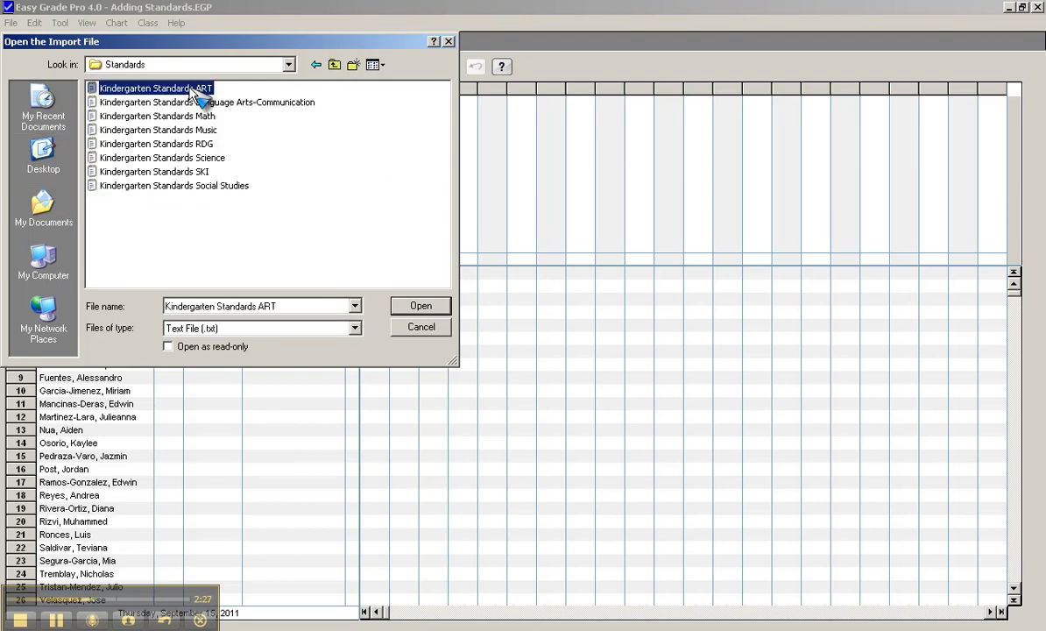
{"action": "left_click", "coordinate": [429, 305]}
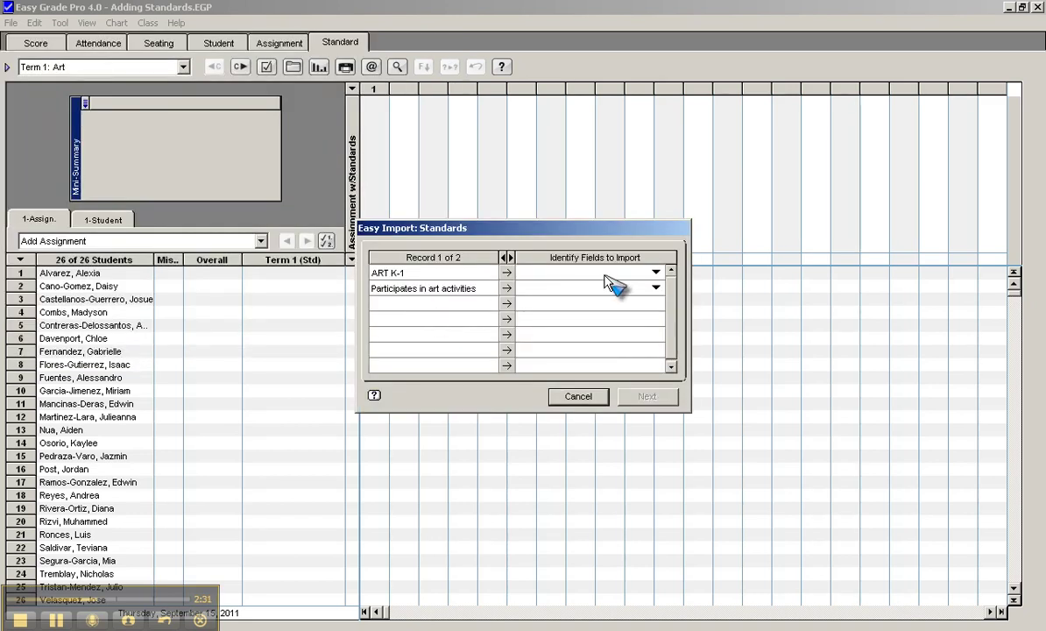
Step: Map row 1 (ART K-1) to Standard ID and row 2 to Standard Text, then import both records
{"action": "left_click", "coordinate": [606, 278]}
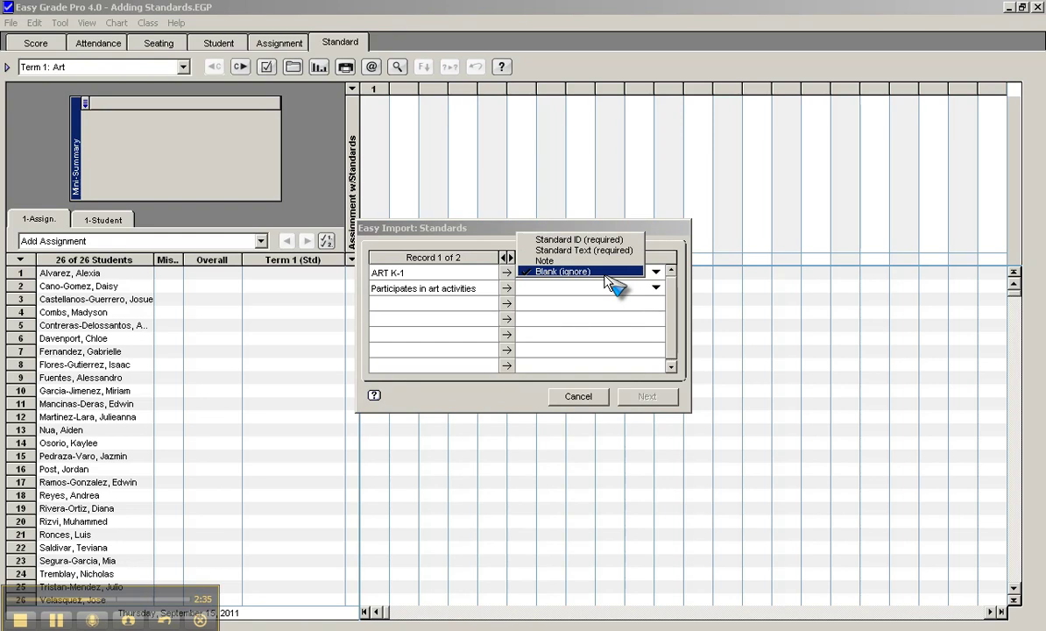
{"action": "left_click", "coordinate": [604, 240]}
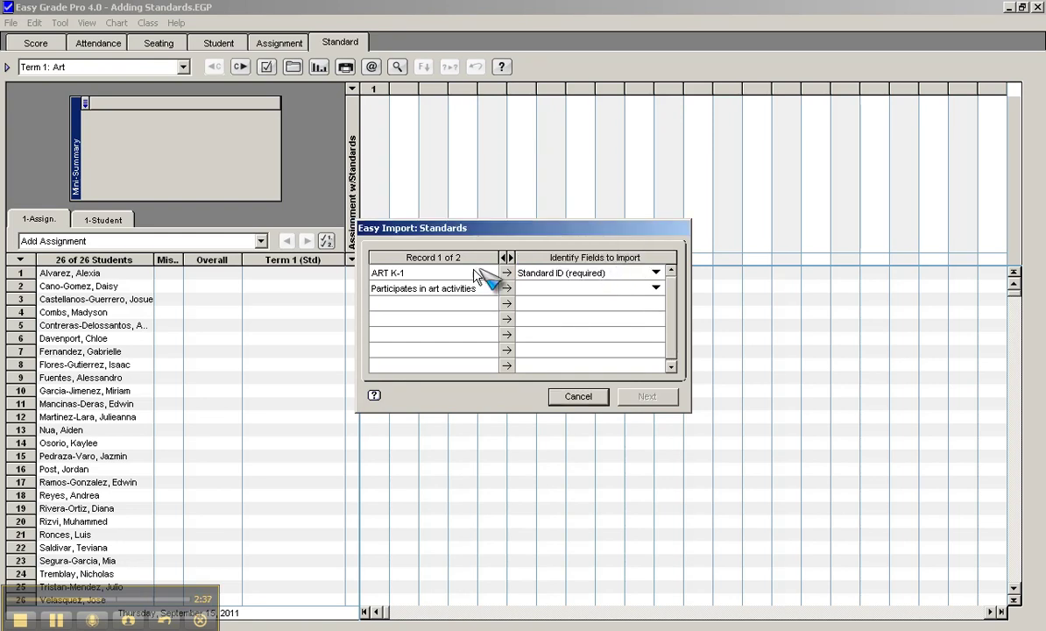
{"action": "left_click", "coordinate": [547, 288]}
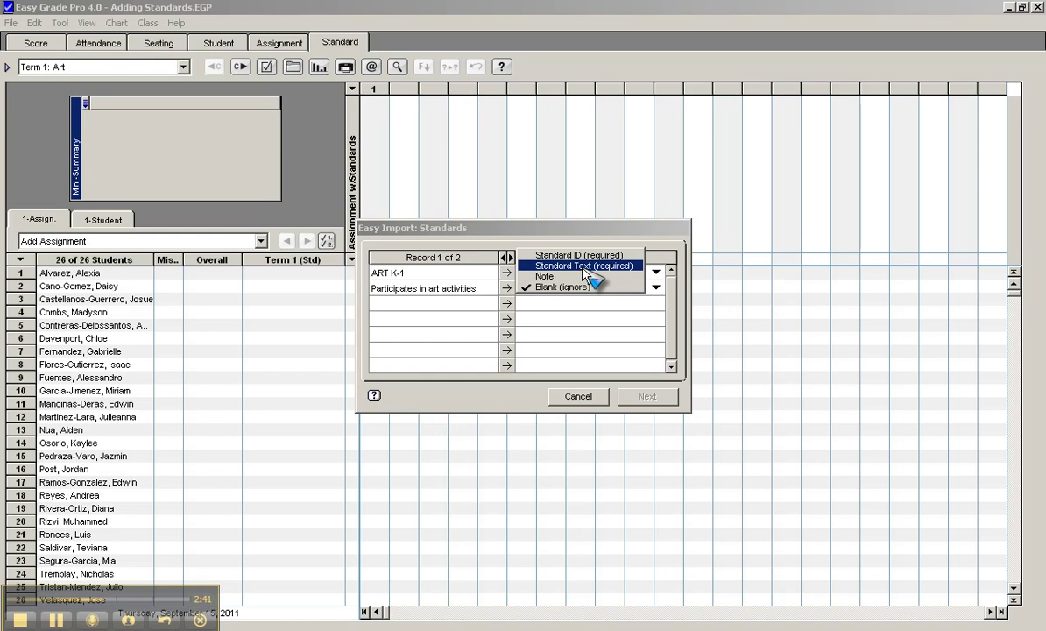
{"action": "left_click", "coordinate": [580, 266]}
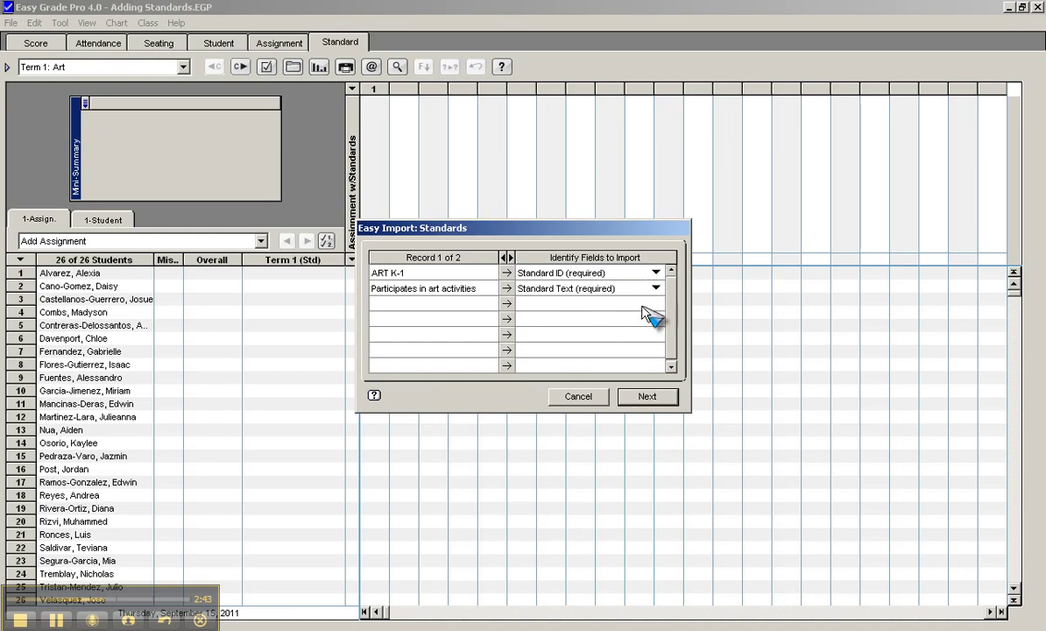
{"action": "left_click", "coordinate": [650, 399]}
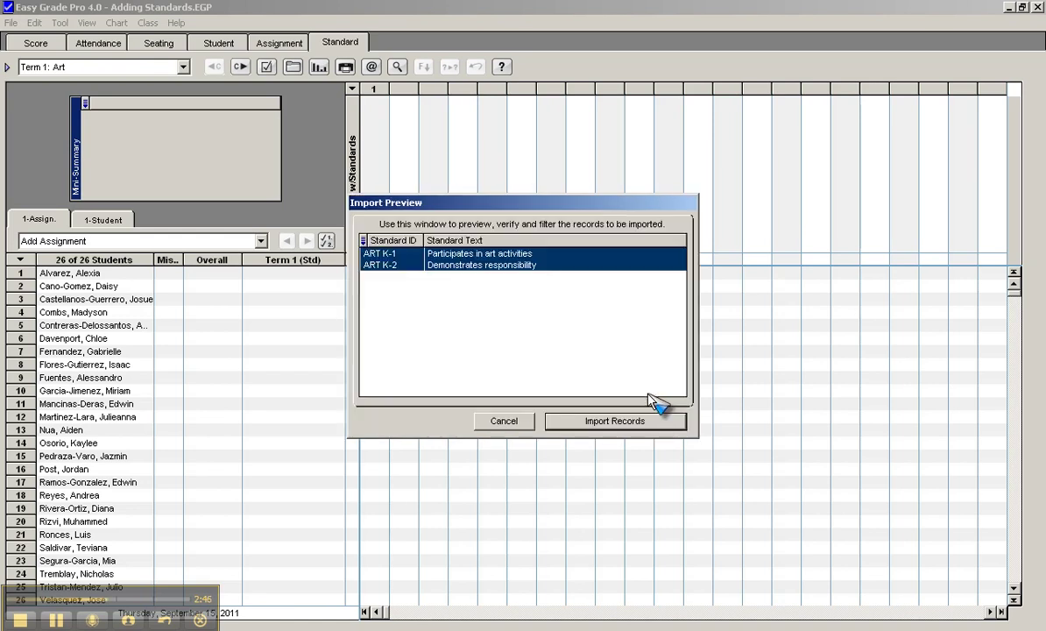
{"action": "left_click", "coordinate": [631, 423]}
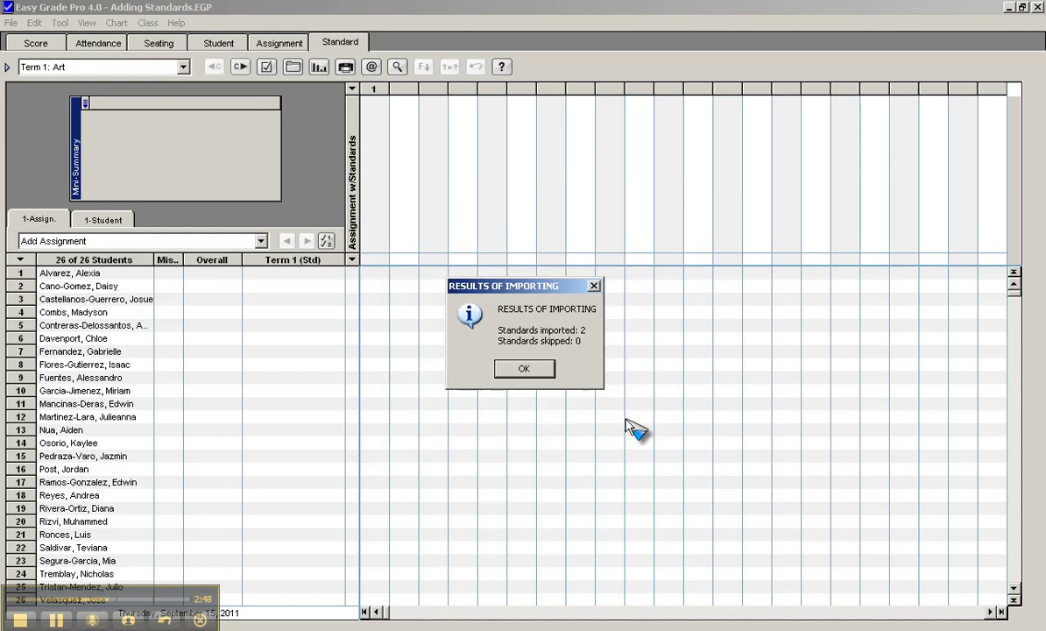
Step: Dismiss the Art import results, decline importing again, and pull up the class list
{"action": "left_click", "coordinate": [543, 369]}
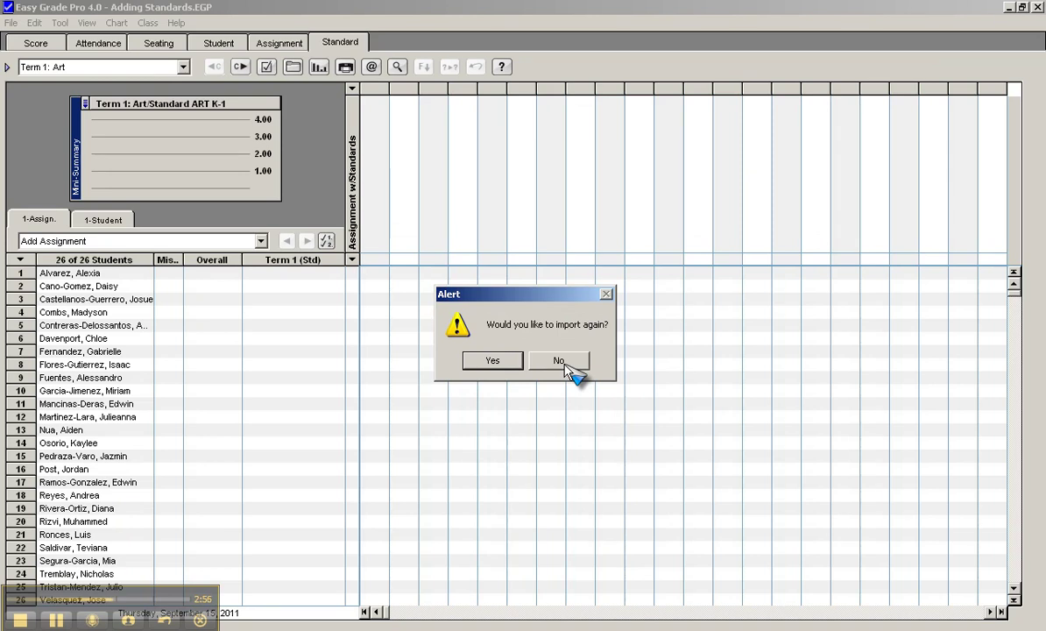
{"action": "left_click", "coordinate": [561, 361]}
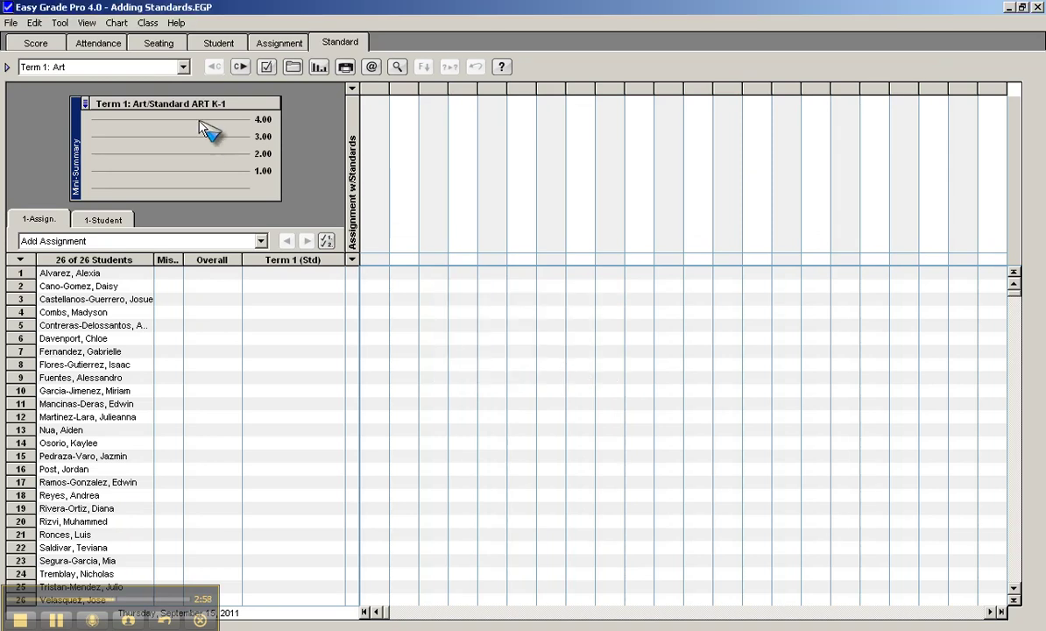
{"action": "left_click", "coordinate": [183, 67]}
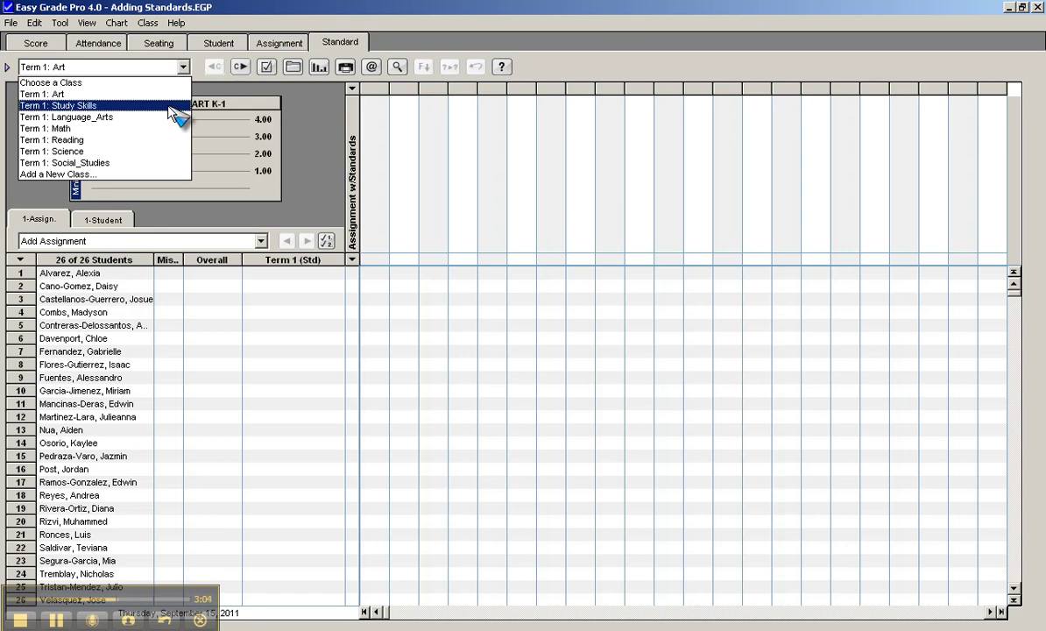
Step: Switch the gradebook to the Term 1: Study Skills class
{"action": "left_click", "coordinate": [172, 112]}
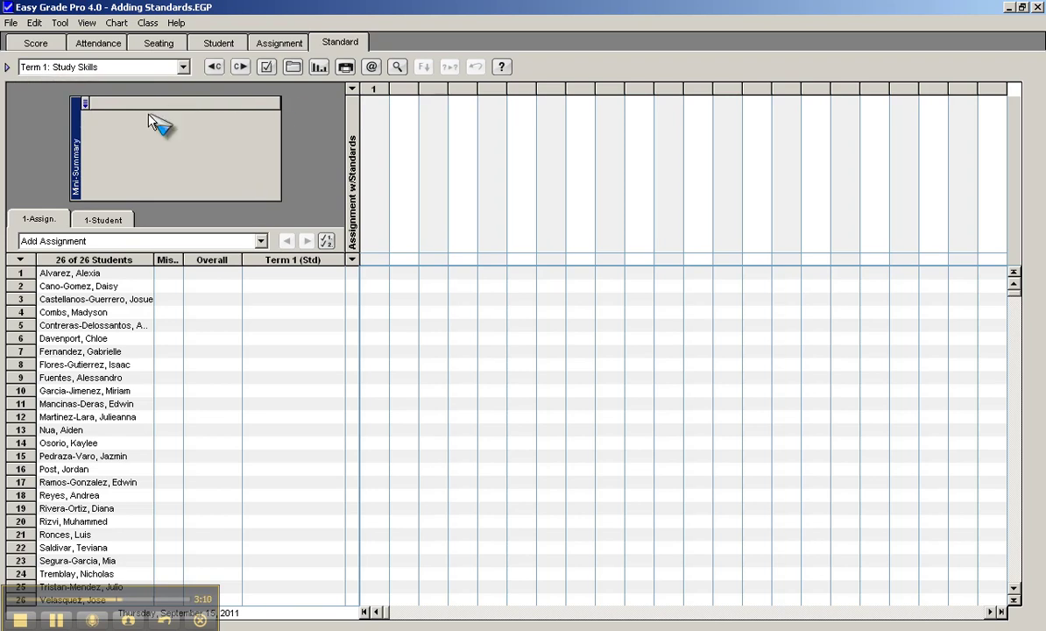
{"action": "left_click", "coordinate": [12, 24]}
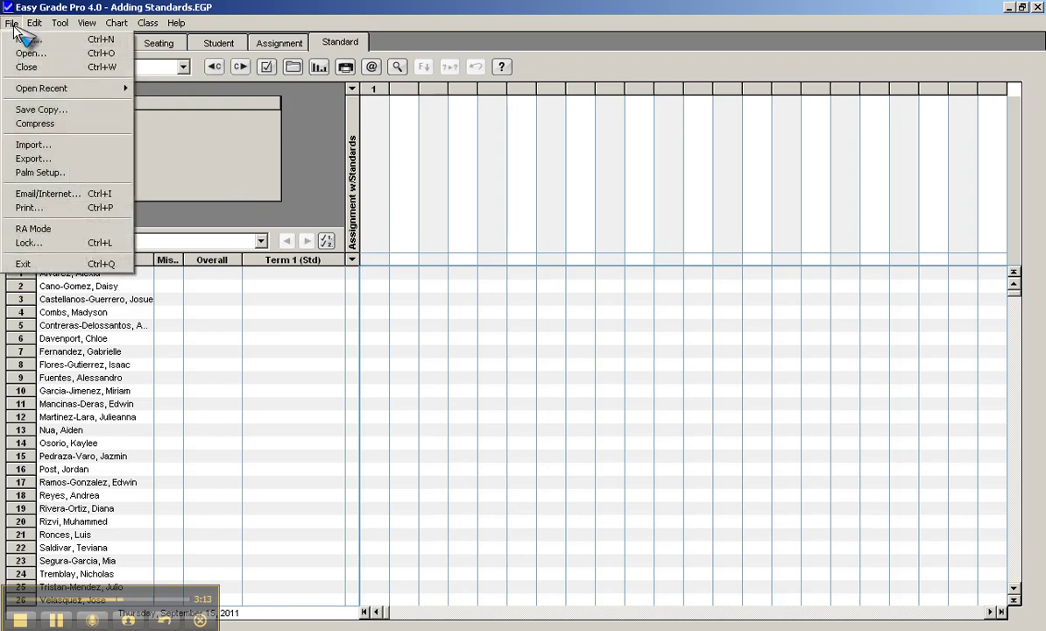
Step: Start an Easy Import of Standards from the Kindergarten Standards SKI file
{"action": "left_click", "coordinate": [33, 146]}
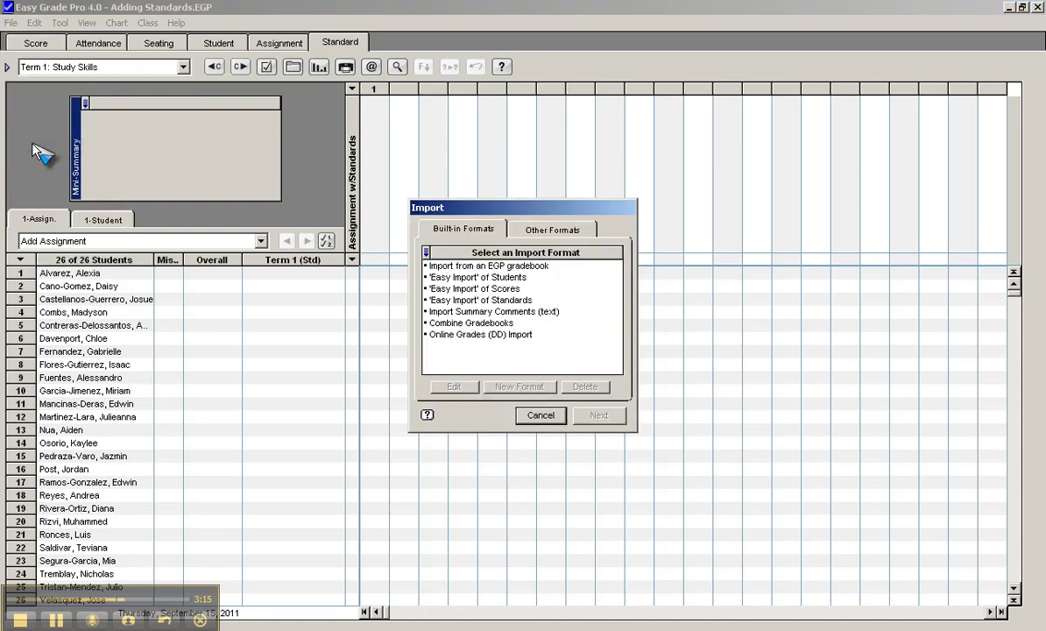
{"action": "left_click", "coordinate": [493, 300]}
{"action": "left_click", "coordinate": [598, 415]}
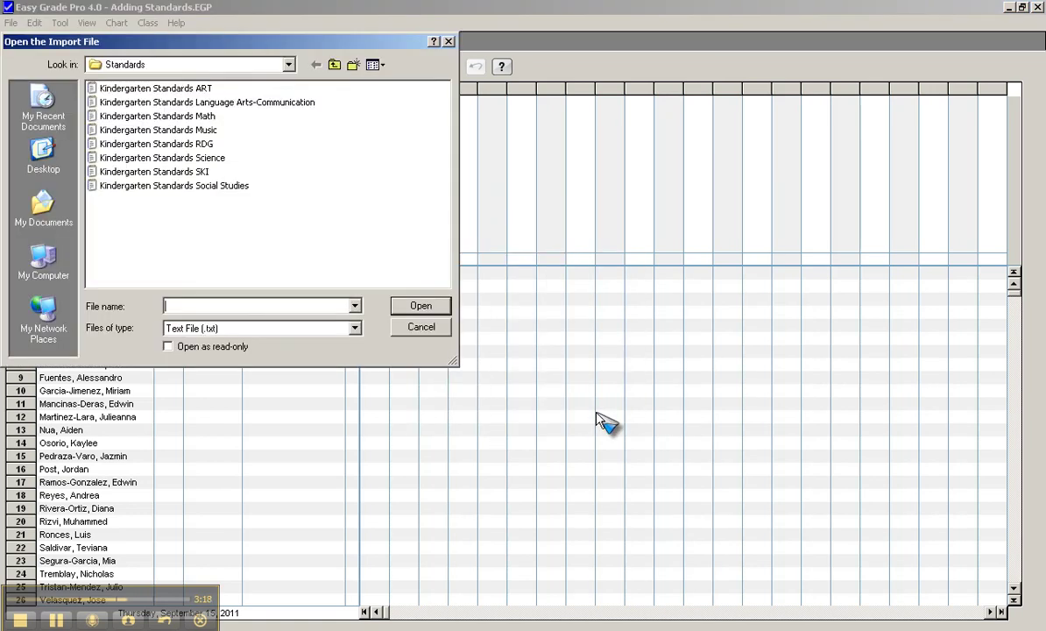
{"action": "left_click", "coordinate": [203, 173]}
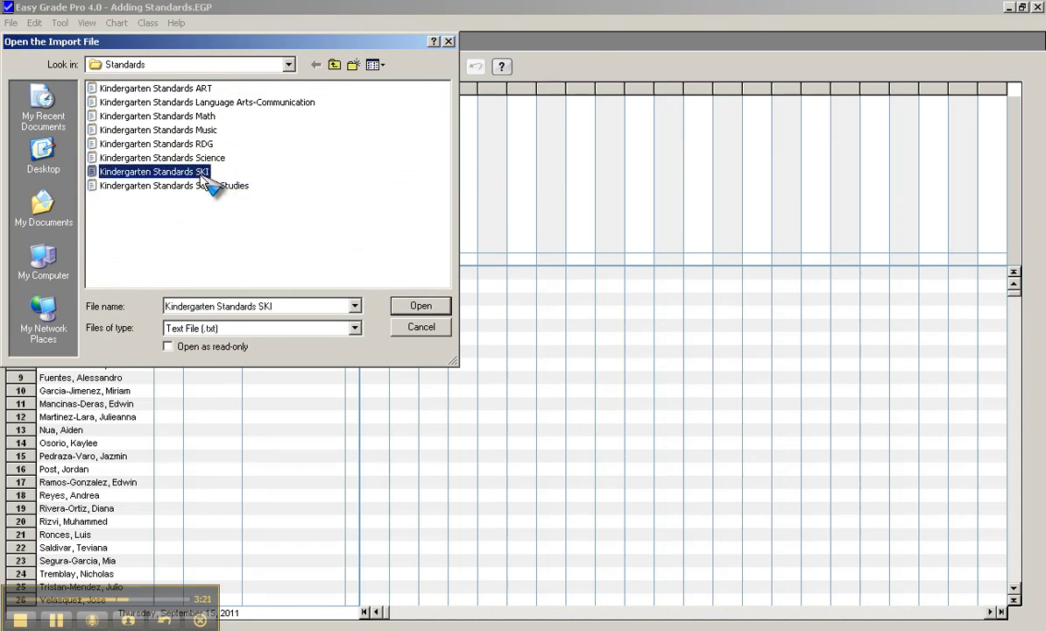
{"action": "left_click", "coordinate": [427, 307]}
Step: Map the SKI fields to Standard ID and Standard Text and import all 11 standards
{"action": "left_click", "coordinate": [581, 274]}
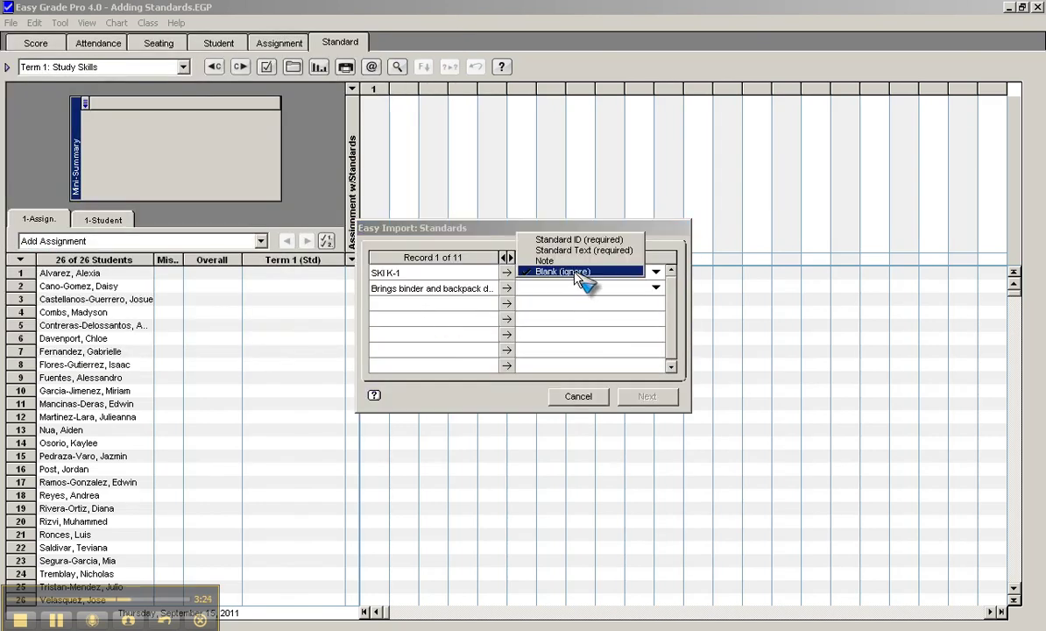
{"action": "left_click", "coordinate": [594, 239]}
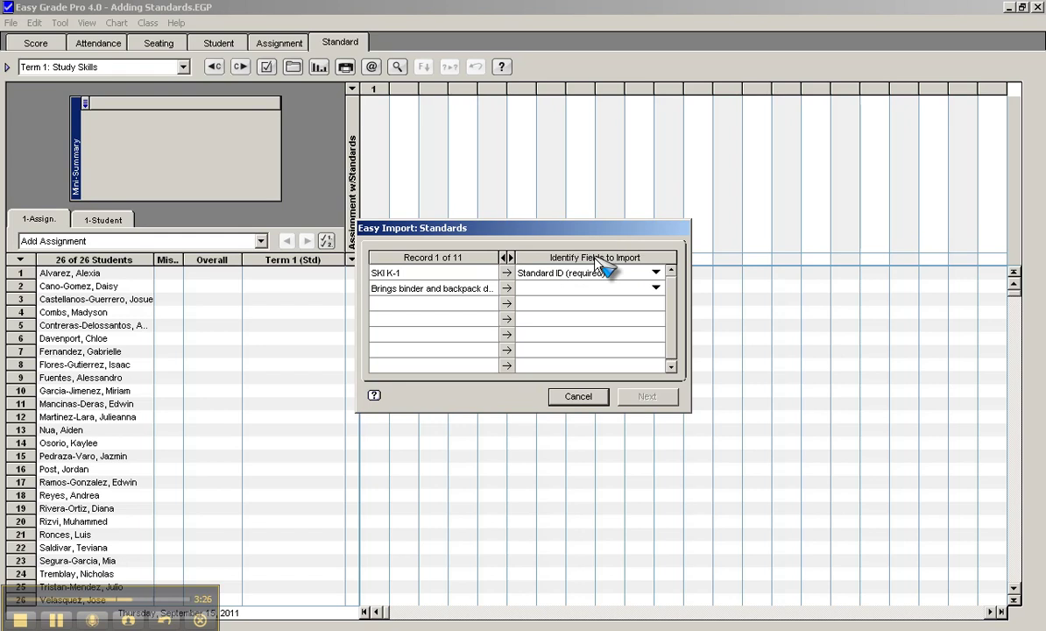
{"action": "left_click", "coordinate": [596, 286]}
{"action": "left_click", "coordinate": [597, 262]}
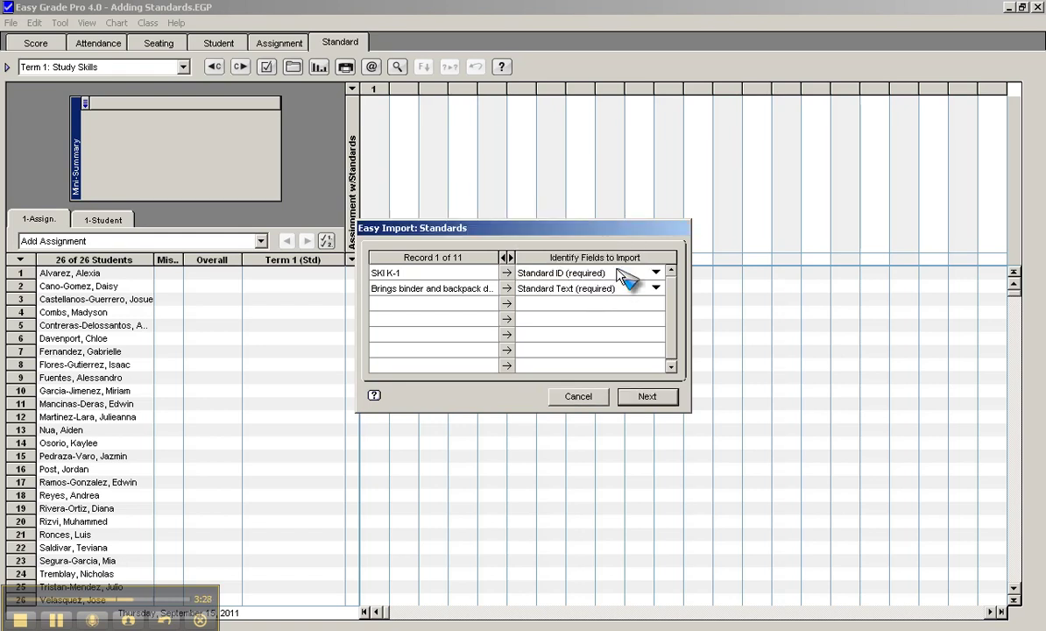
{"action": "left_click", "coordinate": [647, 398]}
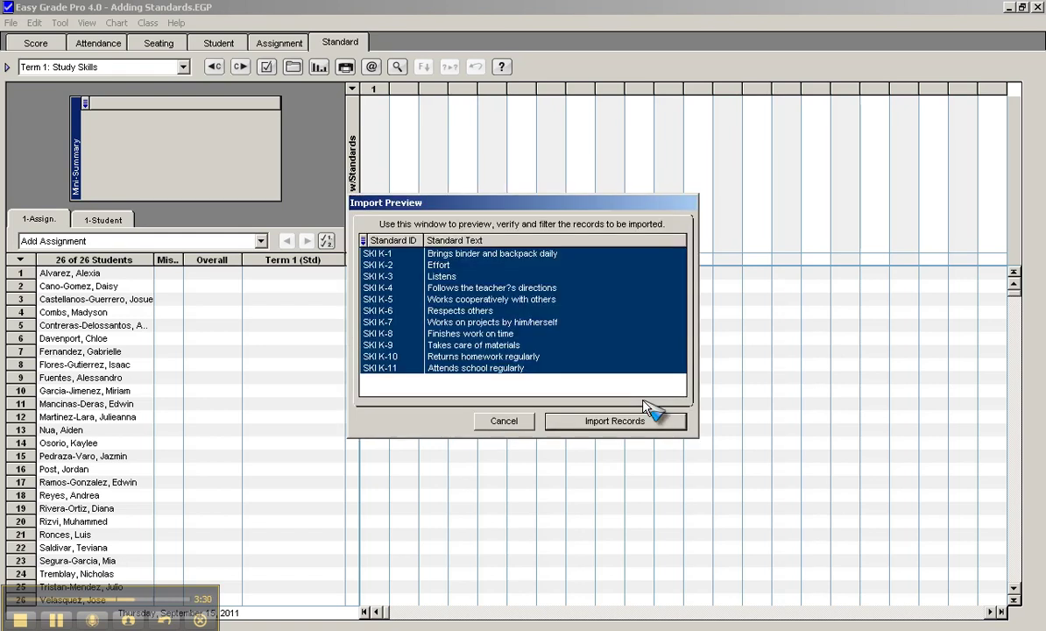
{"action": "left_click", "coordinate": [647, 422]}
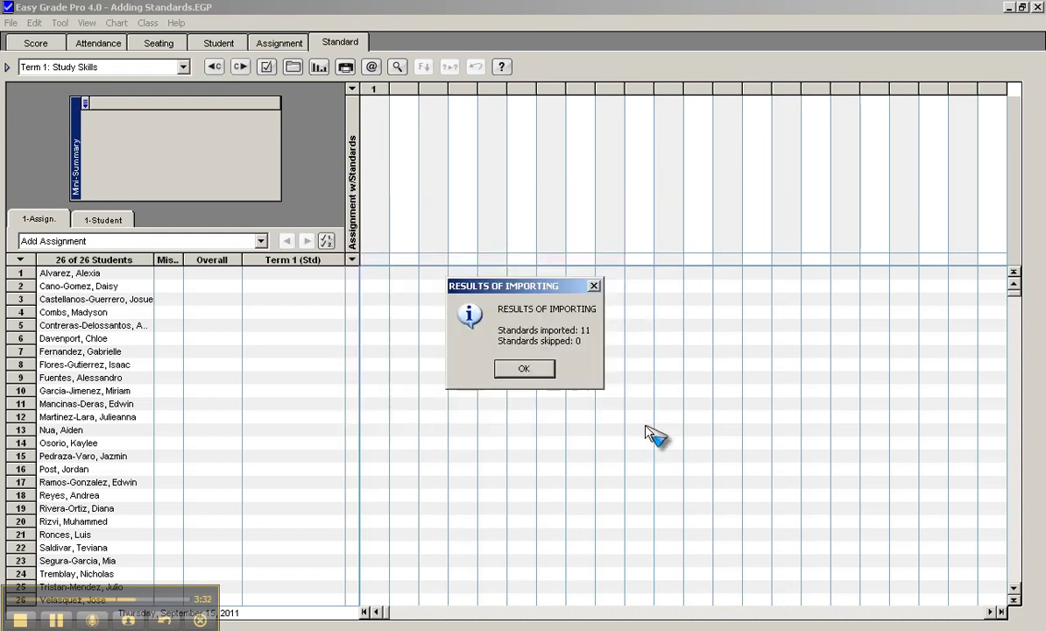
{"action": "left_click", "coordinate": [545, 374]}
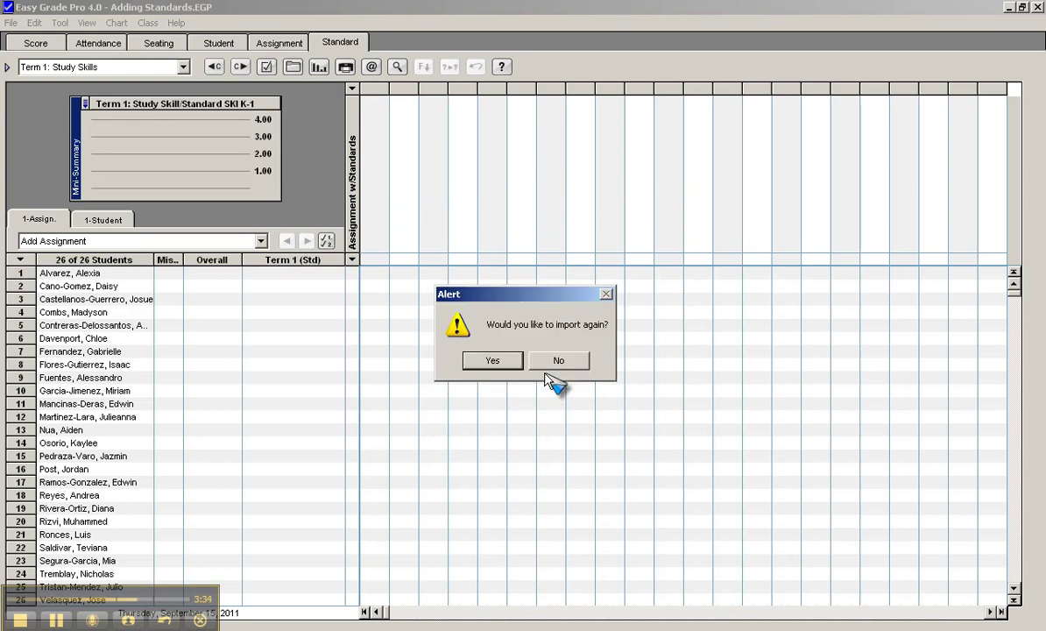
Step: Decline another import and switch to the Term 1: Language_Arts class
{"action": "left_click", "coordinate": [571, 368]}
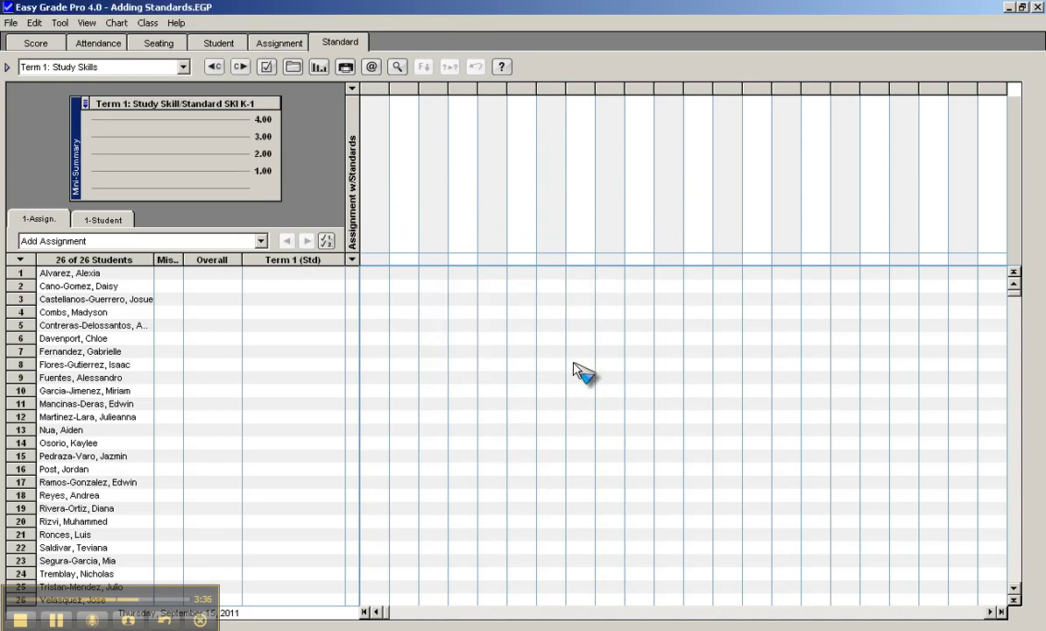
{"action": "left_click", "coordinate": [183, 67]}
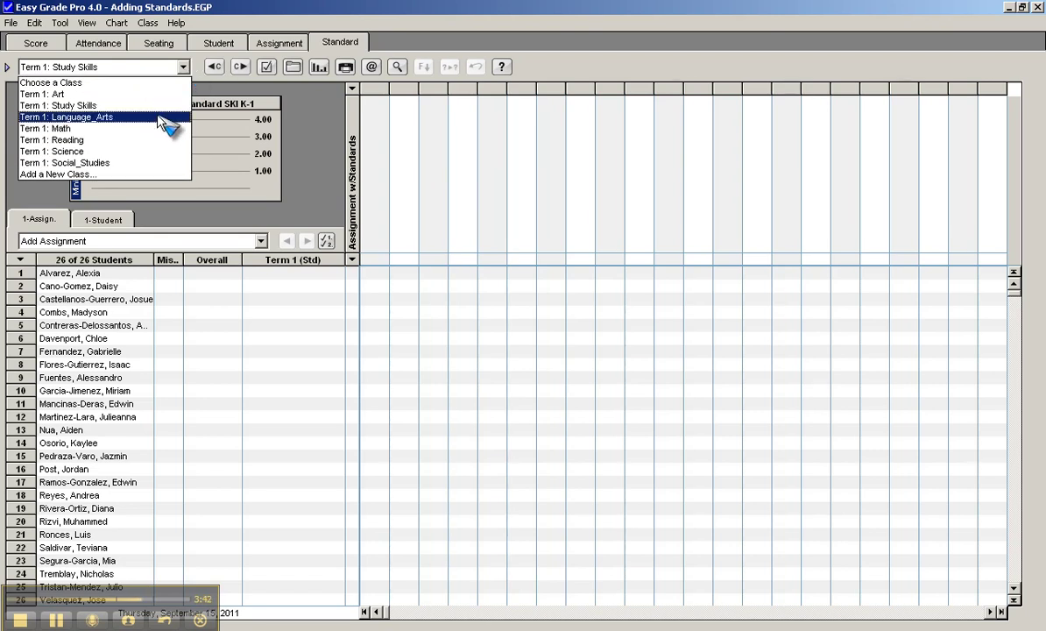
{"action": "left_click", "coordinate": [159, 117]}
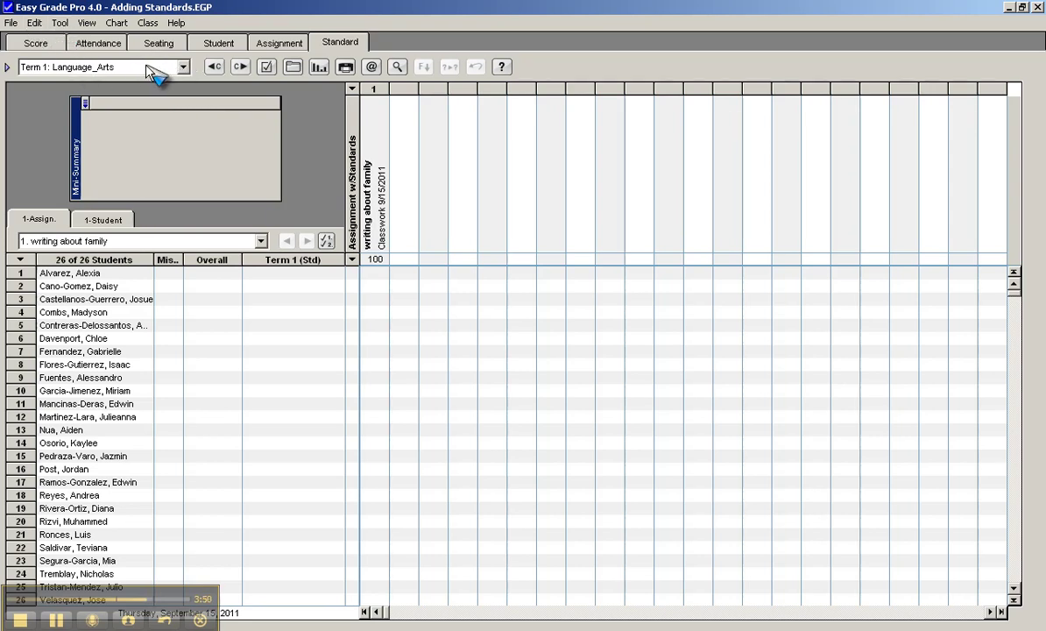
{"action": "left_click", "coordinate": [12, 22]}
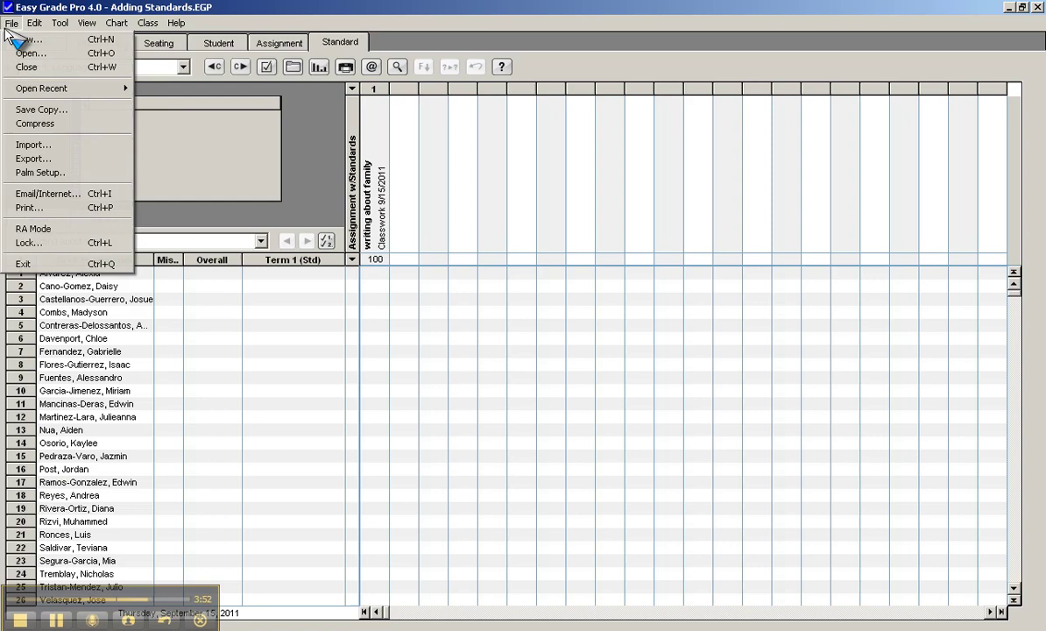
Step: Start an Easy Import of Standards from the Kindergarten Language Arts-Communication file
{"action": "left_click", "coordinate": [26, 146]}
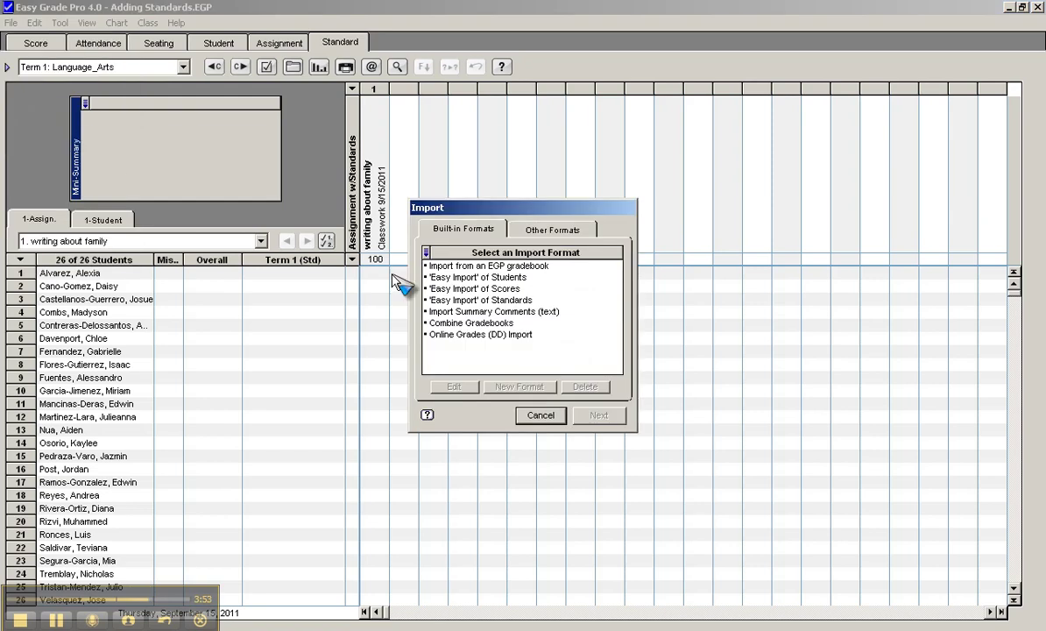
{"action": "left_click", "coordinate": [469, 302]}
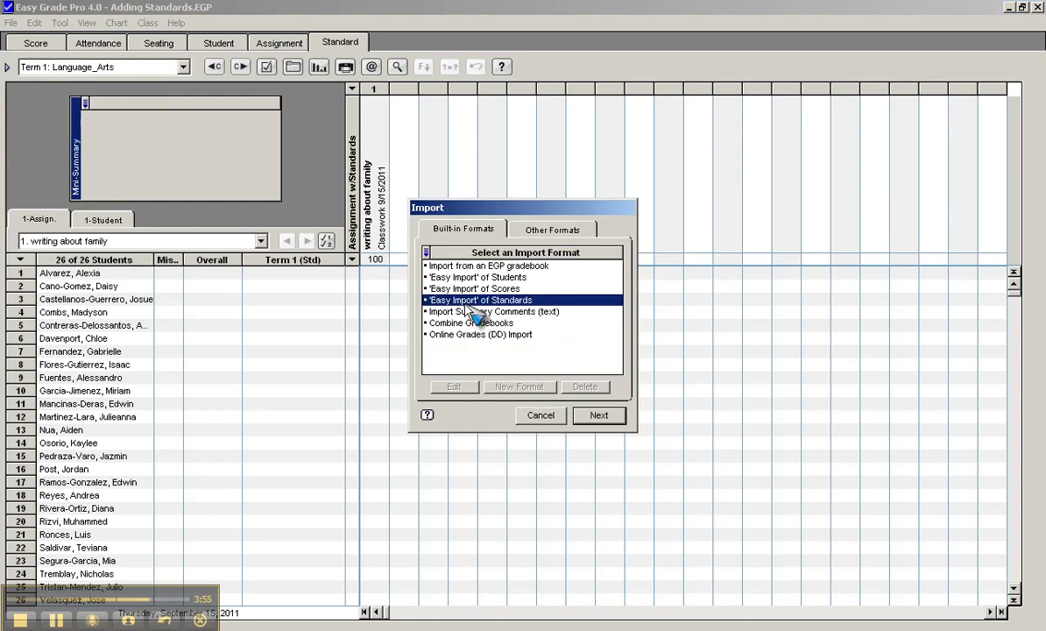
{"action": "left_click", "coordinate": [598, 417]}
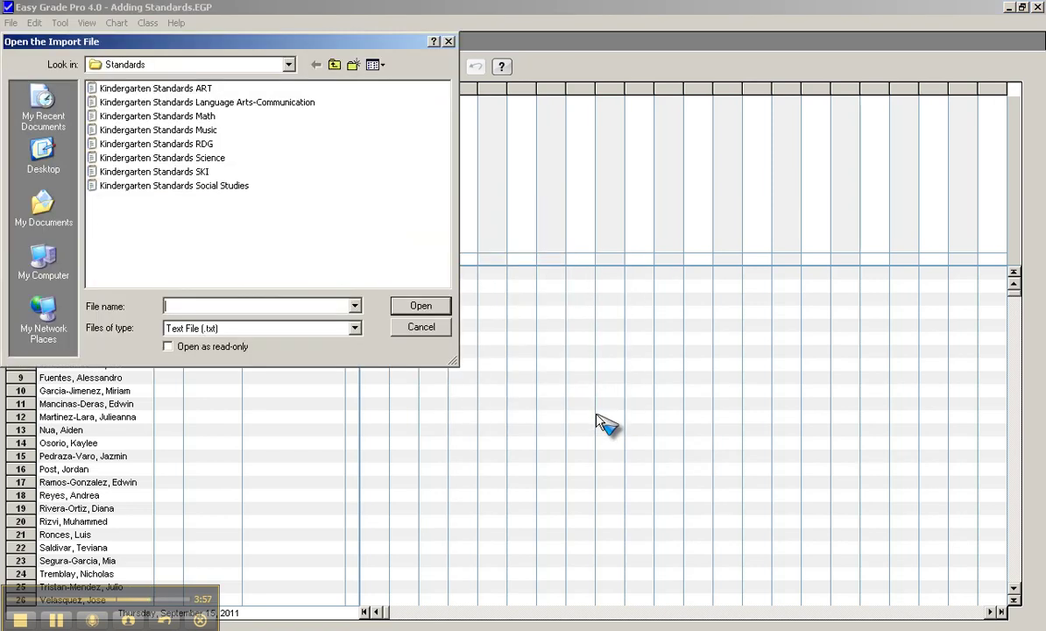
{"action": "left_click", "coordinate": [231, 102]}
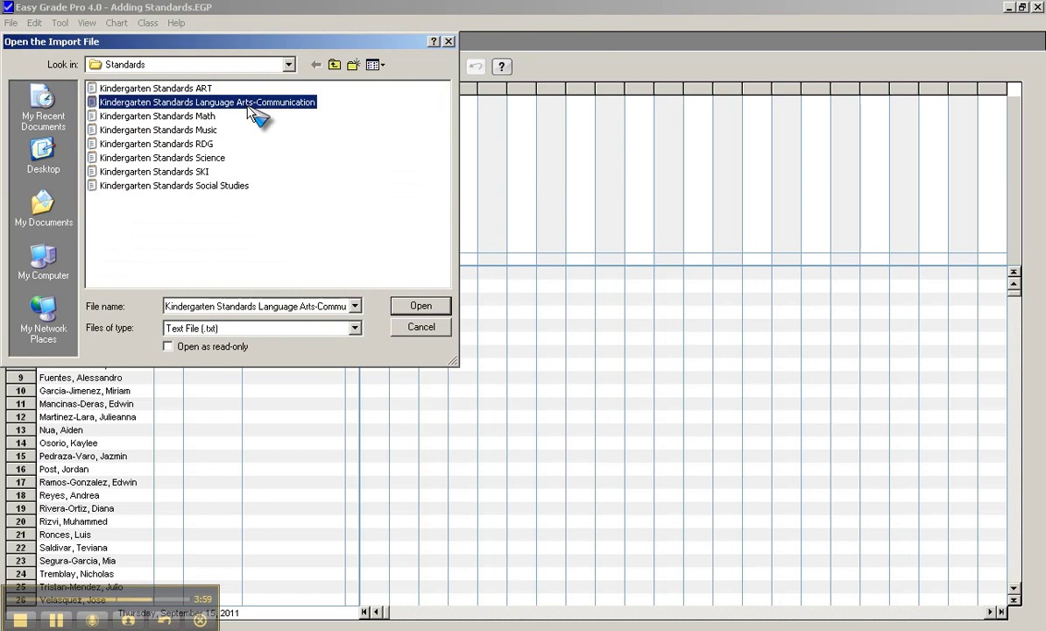
{"action": "left_click", "coordinate": [421, 308]}
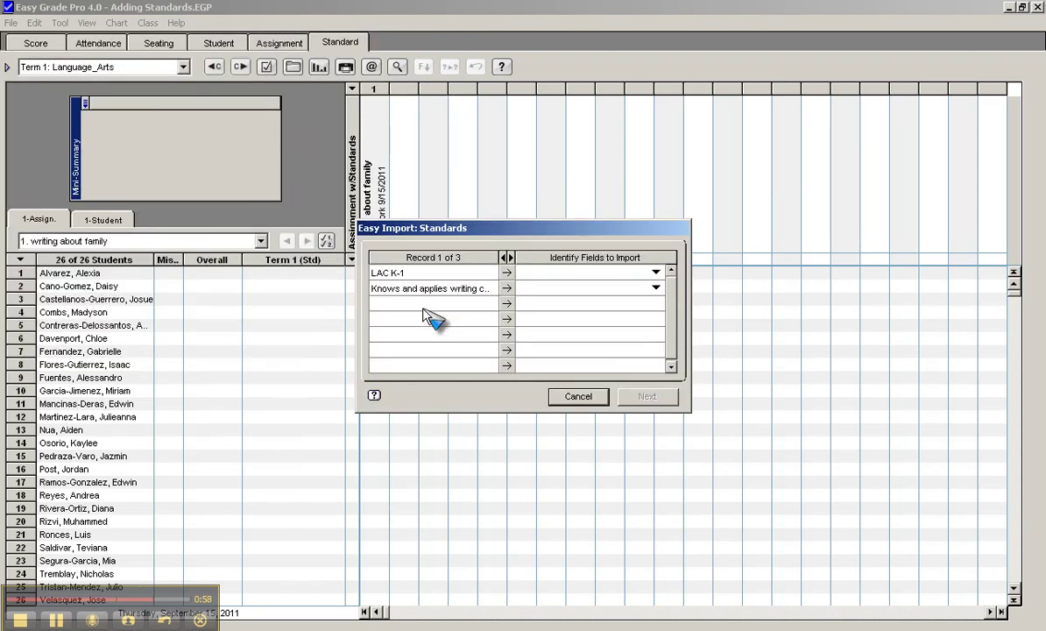
Step: Map the fields to Standard ID and Standard Text, import the three standards, and decline another import
{"action": "left_click", "coordinate": [569, 278]}
{"action": "left_click", "coordinate": [602, 236]}
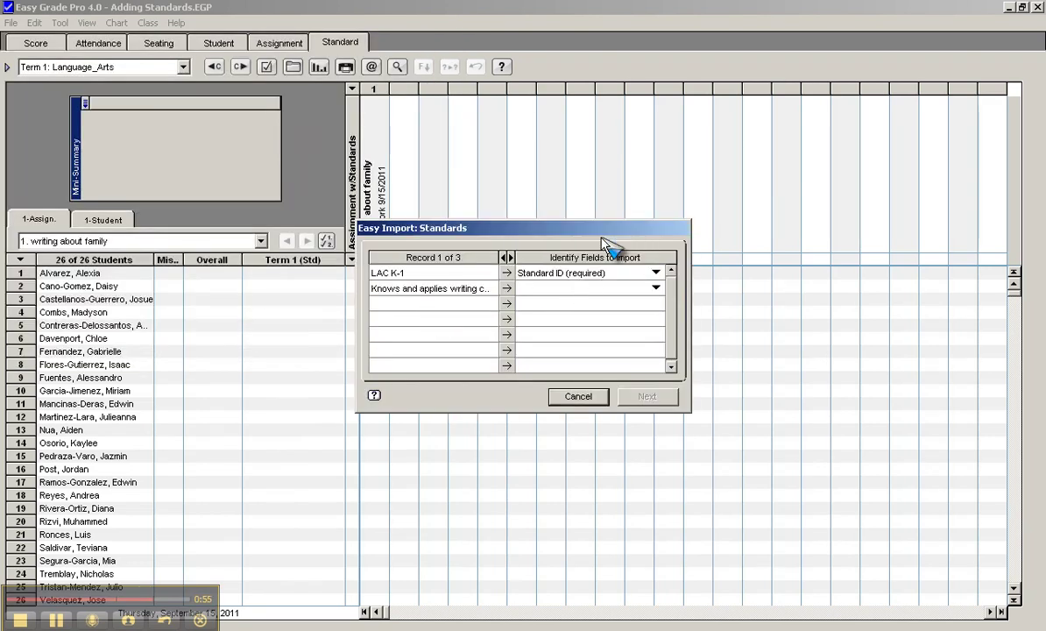
{"action": "left_click", "coordinate": [604, 290]}
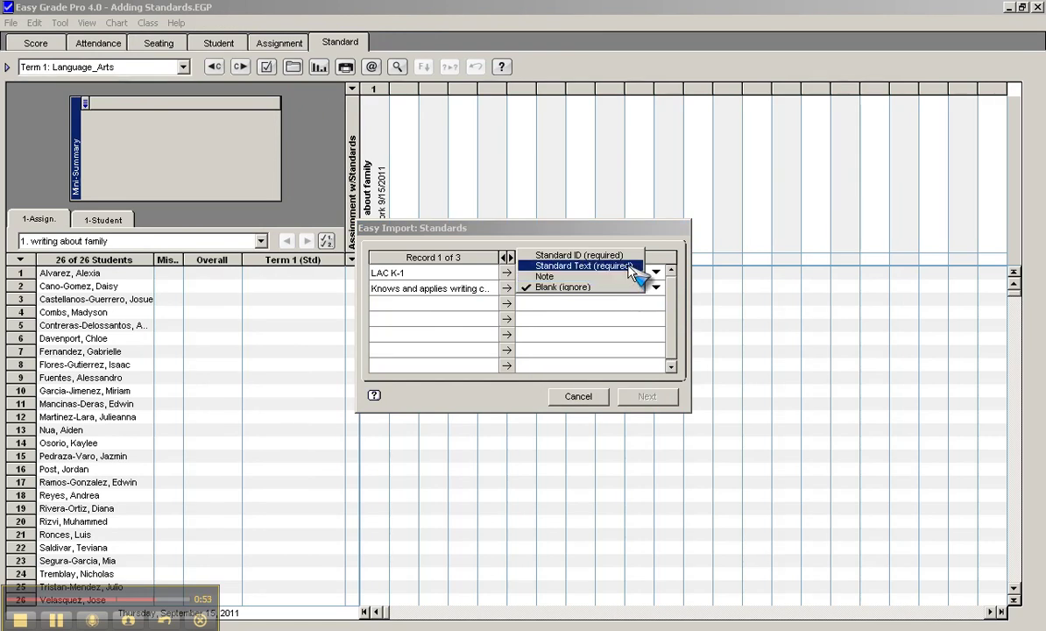
{"action": "left_click", "coordinate": [632, 266]}
{"action": "left_click", "coordinate": [662, 396]}
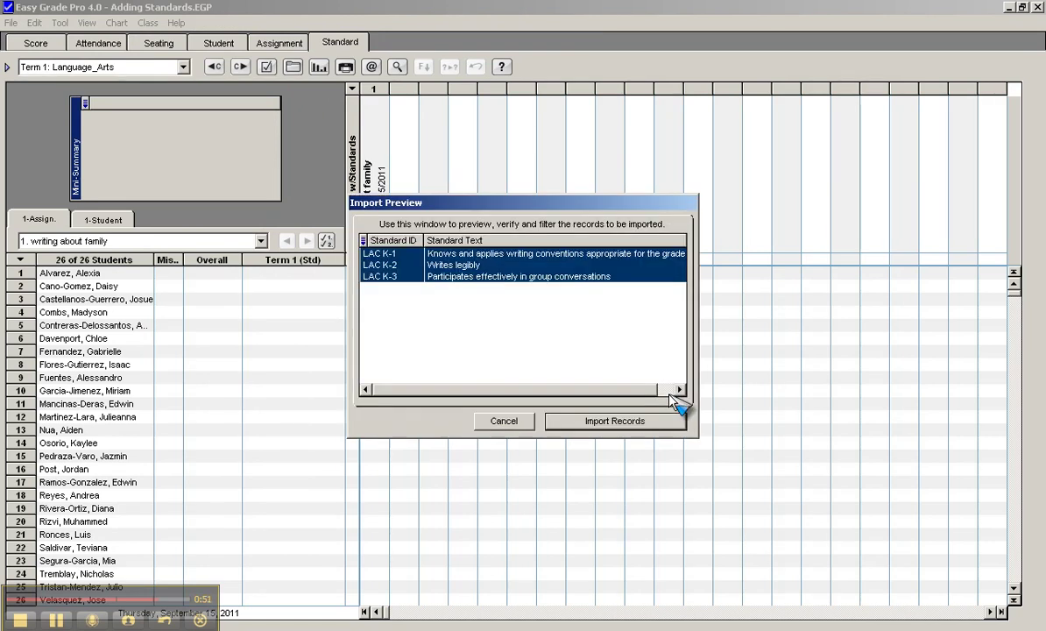
{"action": "left_click", "coordinate": [659, 421]}
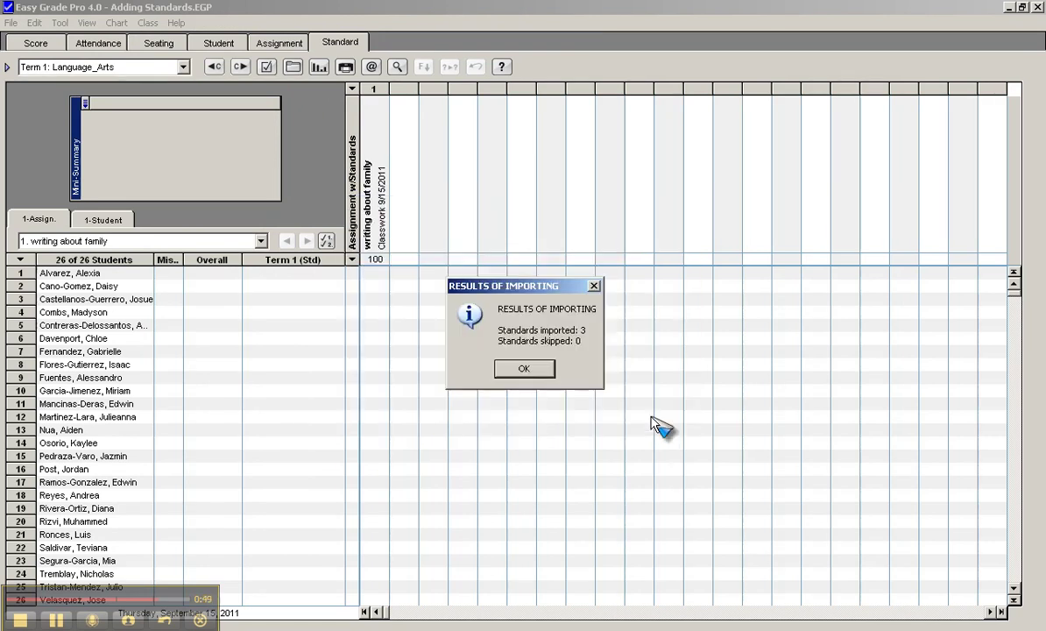
{"action": "left_click", "coordinate": [525, 370]}
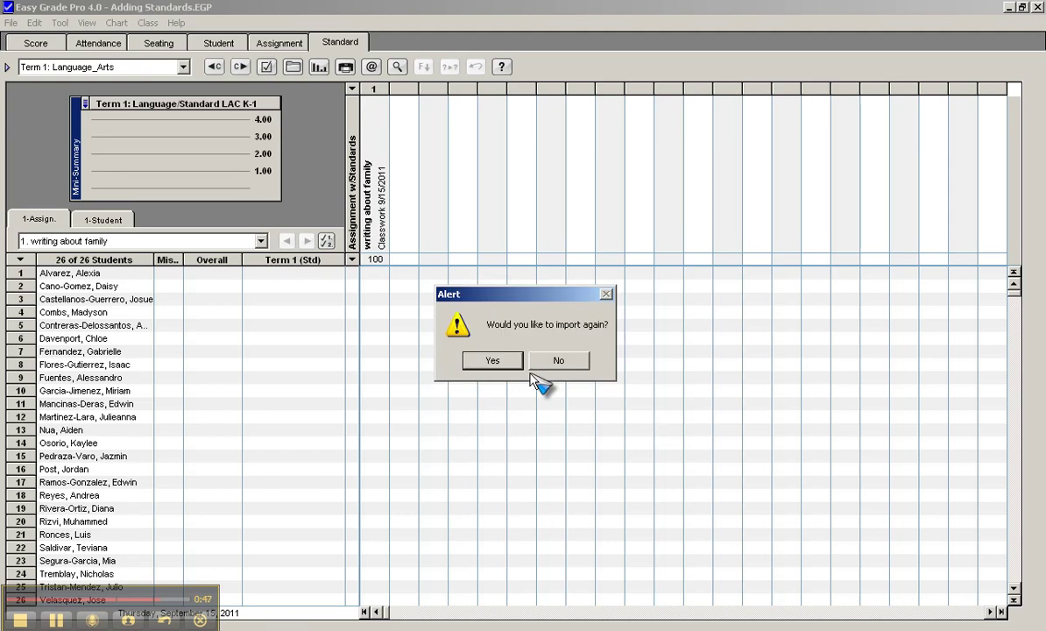
{"action": "left_click", "coordinate": [550, 360]}
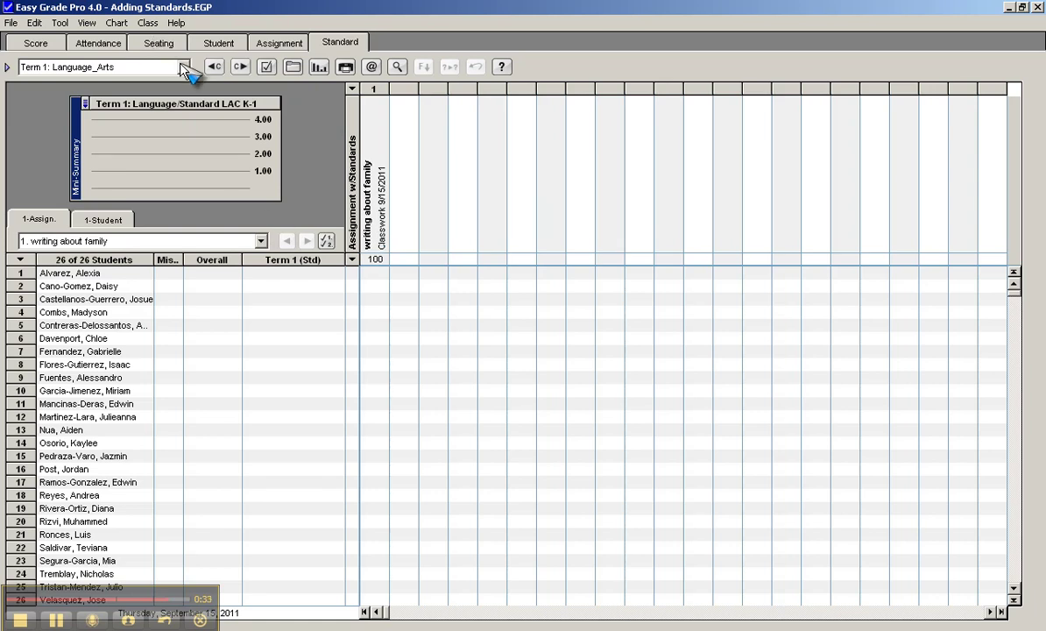
Step: Step through the Language_Arts standards records, LAC K-1 to LAC K-3, and back to K-1
{"action": "left_click", "coordinate": [288, 72]}
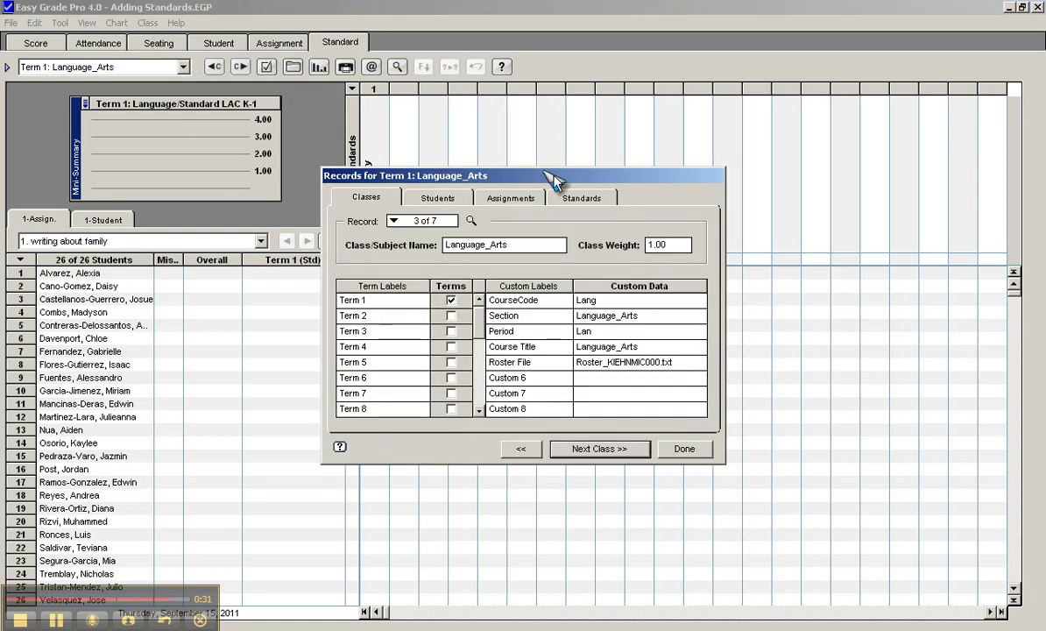
{"action": "left_click", "coordinate": [591, 203]}
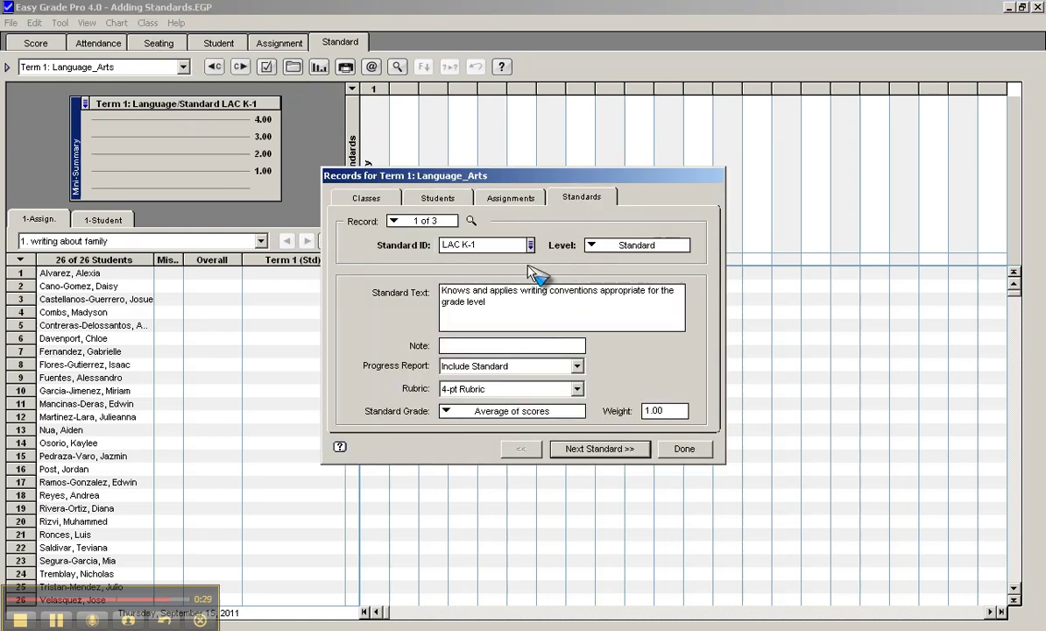
{"action": "left_click", "coordinate": [619, 445]}
{"action": "left_click", "coordinate": [620, 445]}
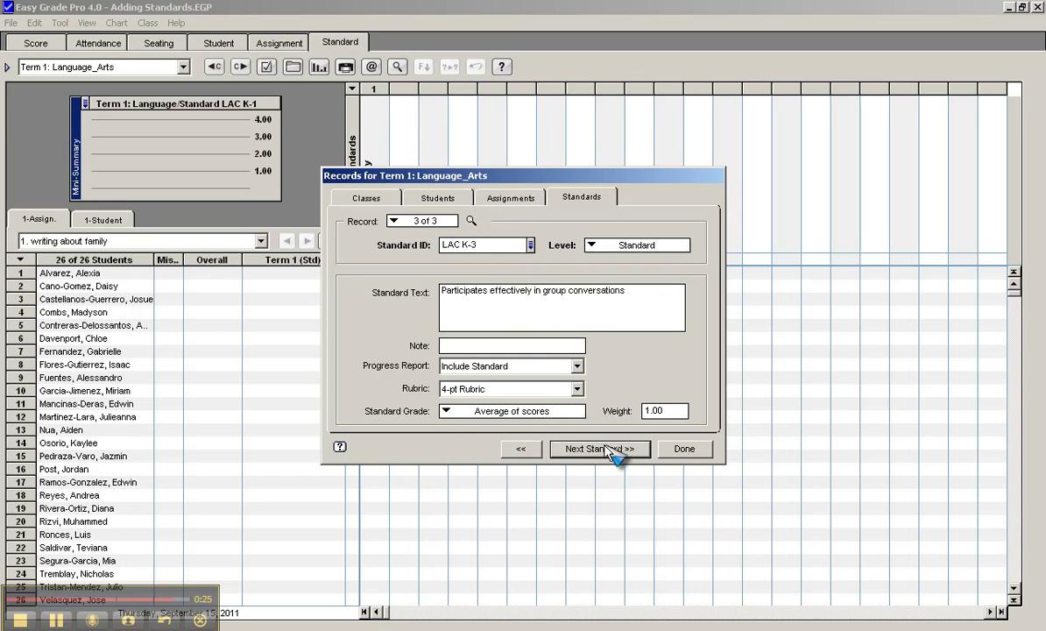
{"action": "left_click", "coordinate": [606, 445]}
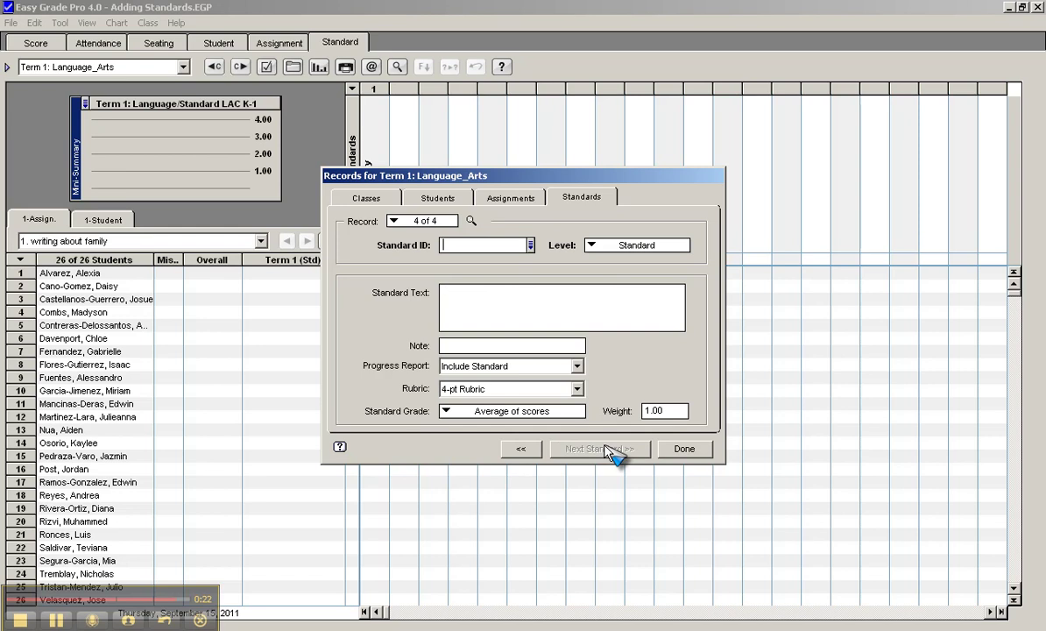
{"action": "left_click", "coordinate": [533, 450]}
{"action": "left_click", "coordinate": [533, 450]}
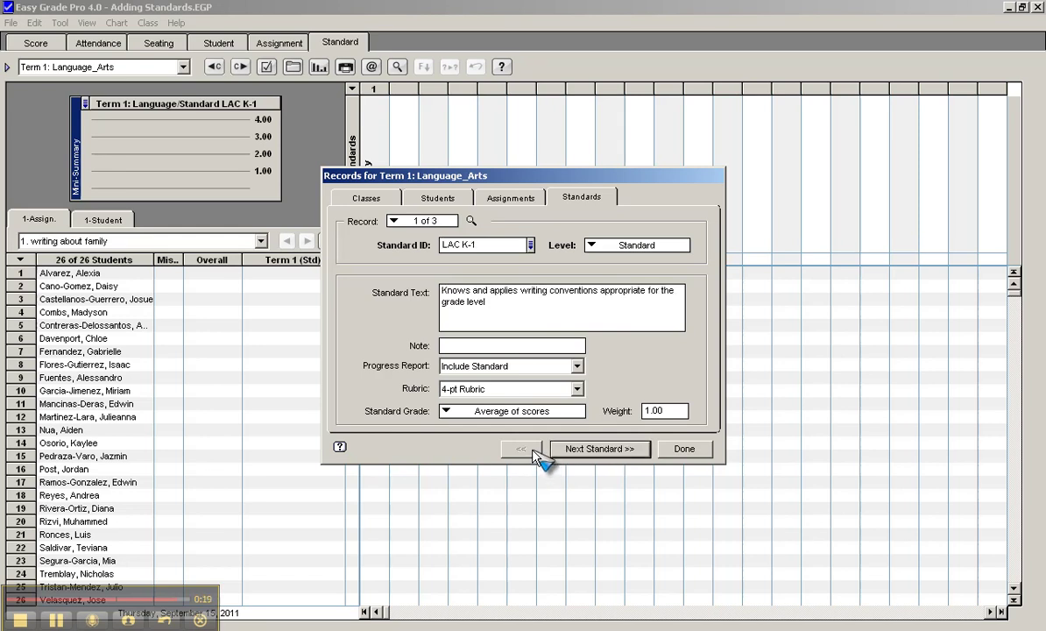